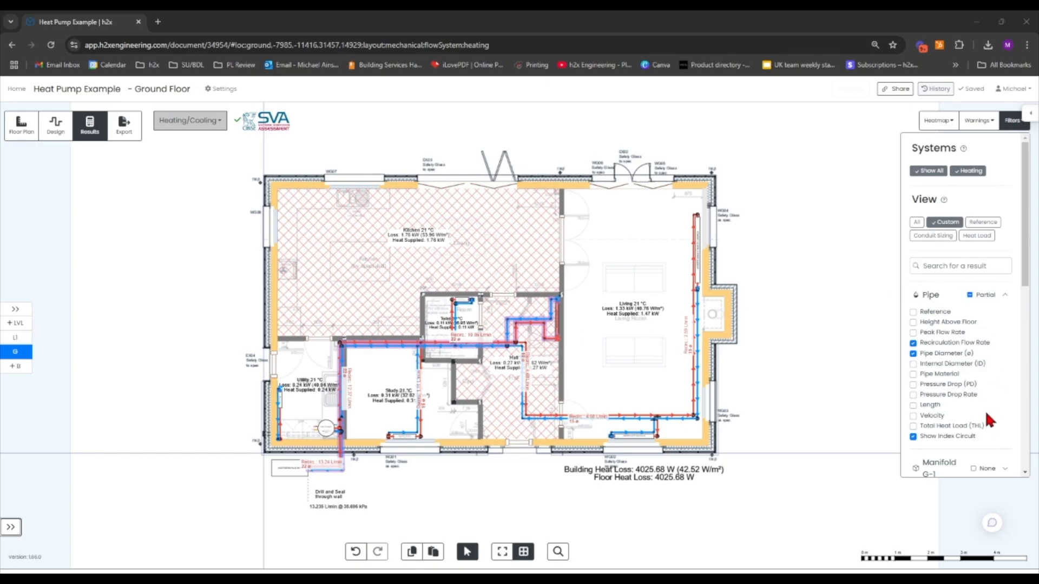
Step: Export the Heat Pump Example project for AutoCAD and check the downloaded JSON file
left_click(276, 466)
left_click(122, 129)
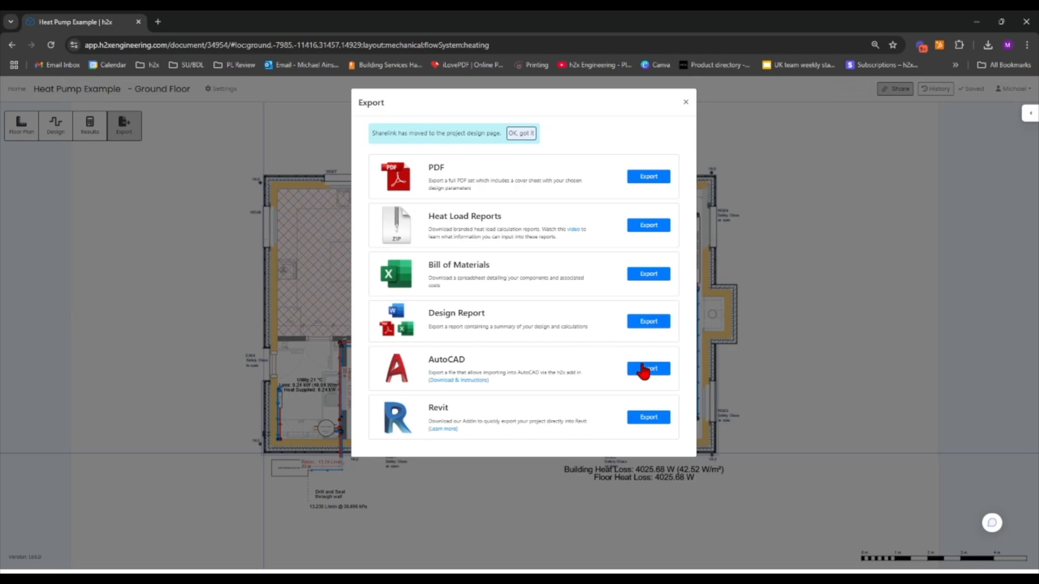
left_click(648, 369)
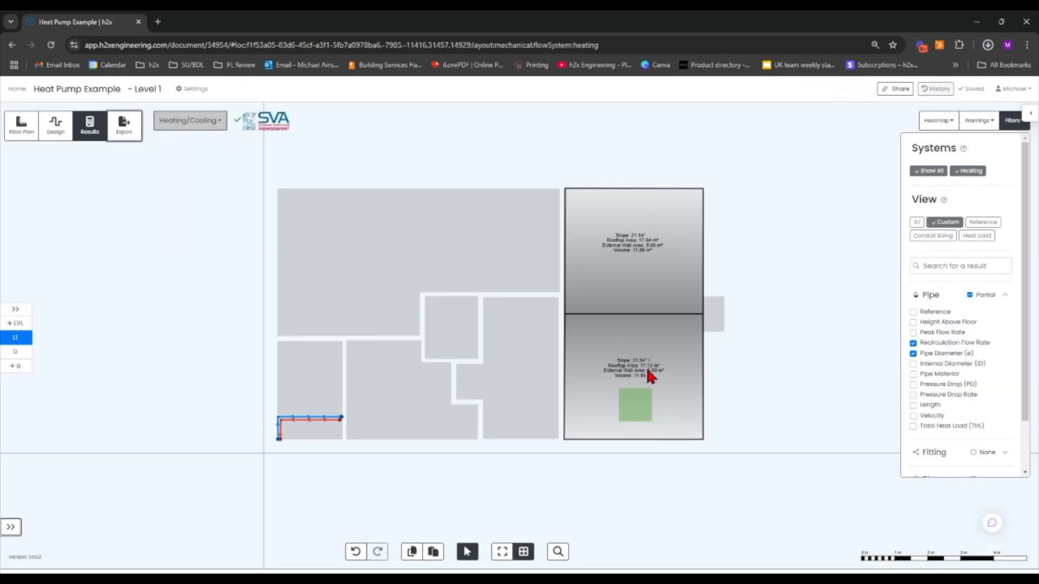
left_click(987, 45)
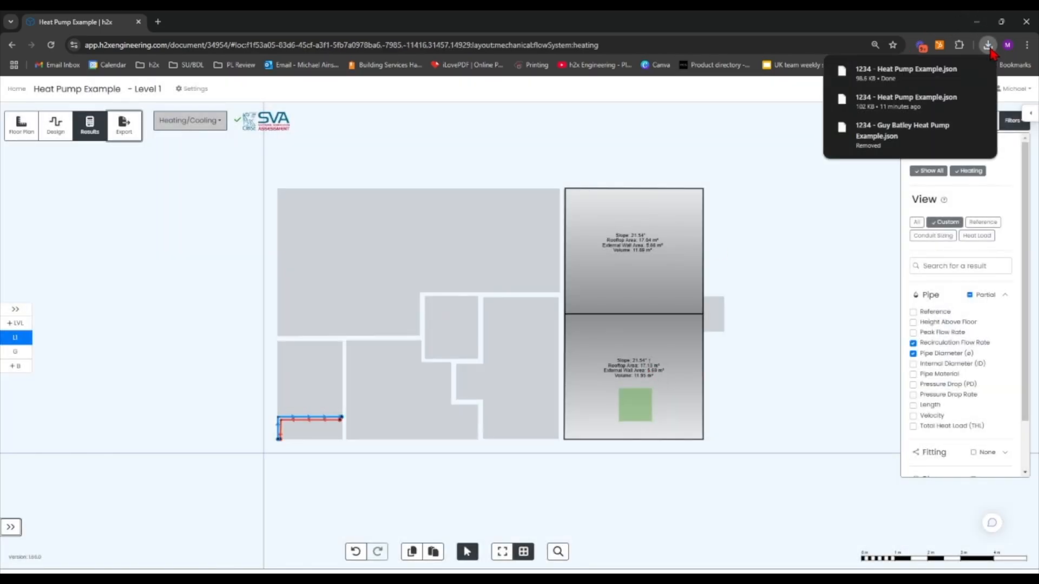
left_click(758, 301)
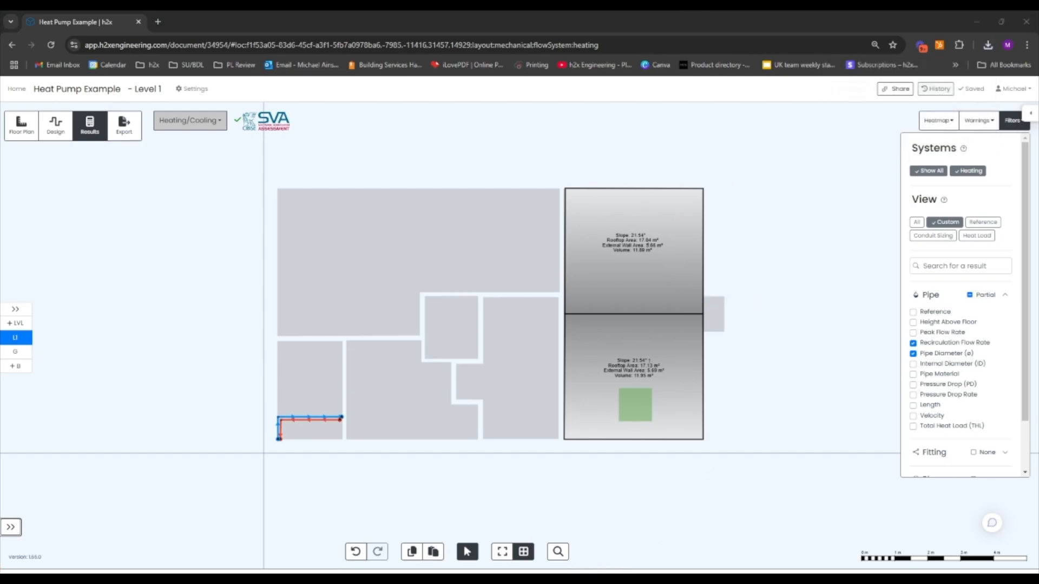
Step: Switch to AutoCAD and review the title sheet and layer list in Drawing10
key("alt+Tab")
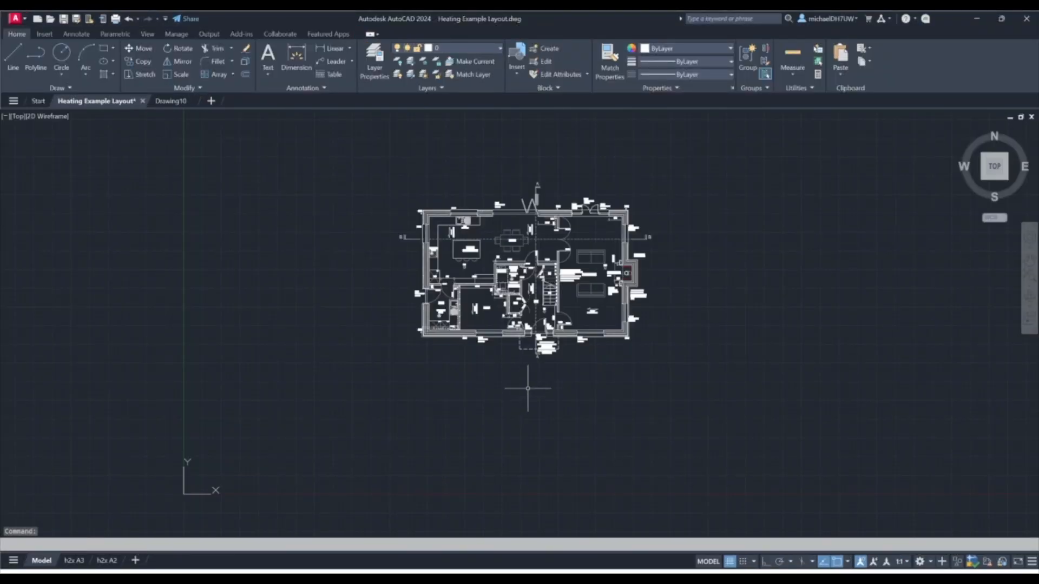
left_click(173, 102)
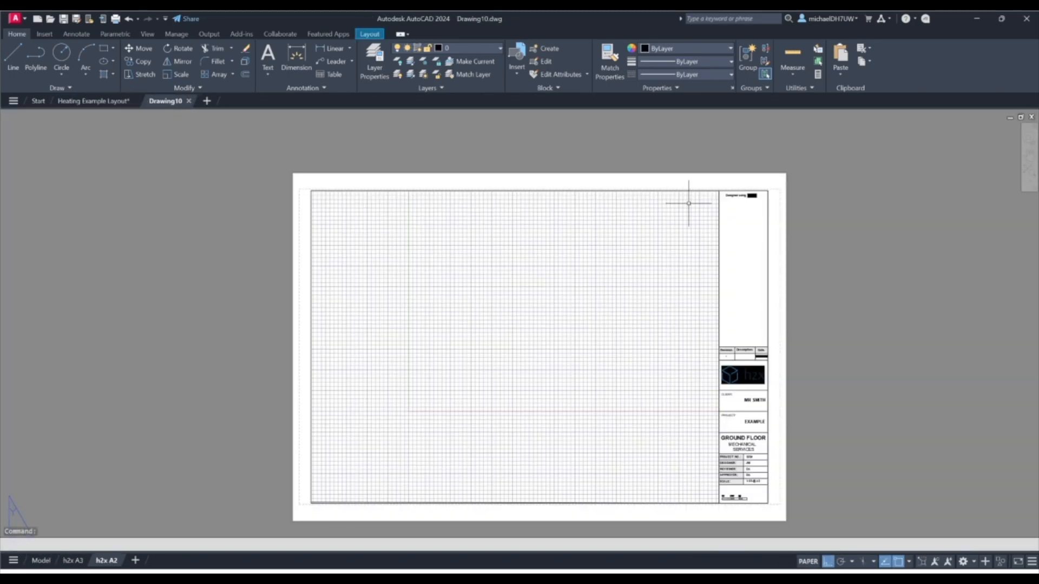
middle_click_drag(869, 348, 780, 345)
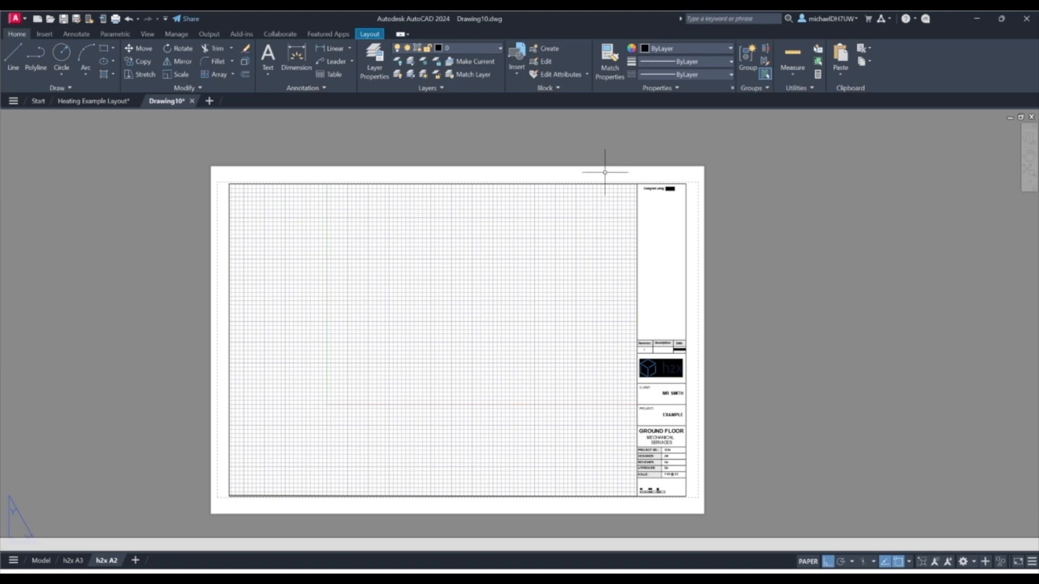
left_click(492, 50)
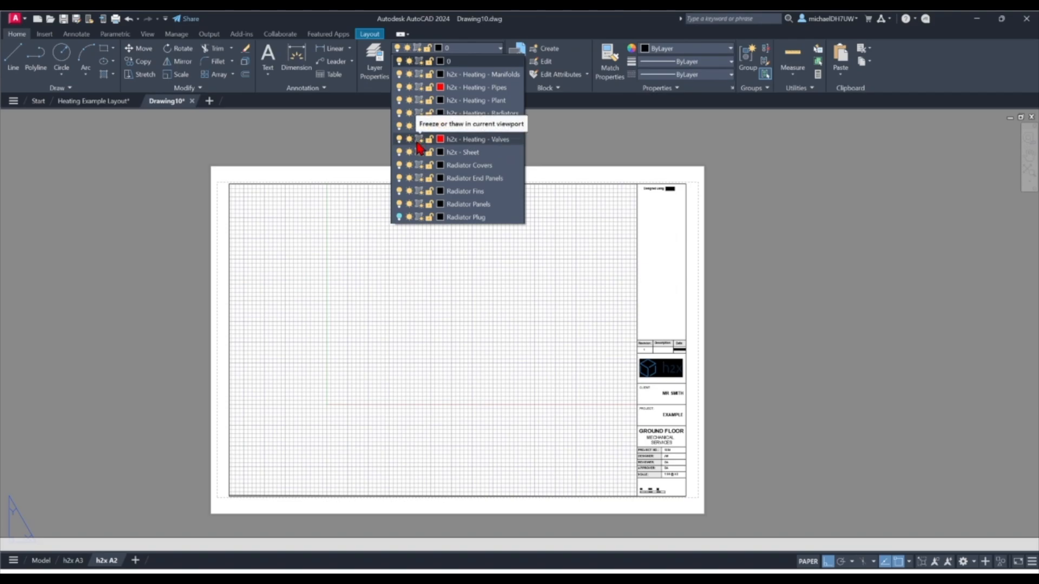
left_click(716, 225)
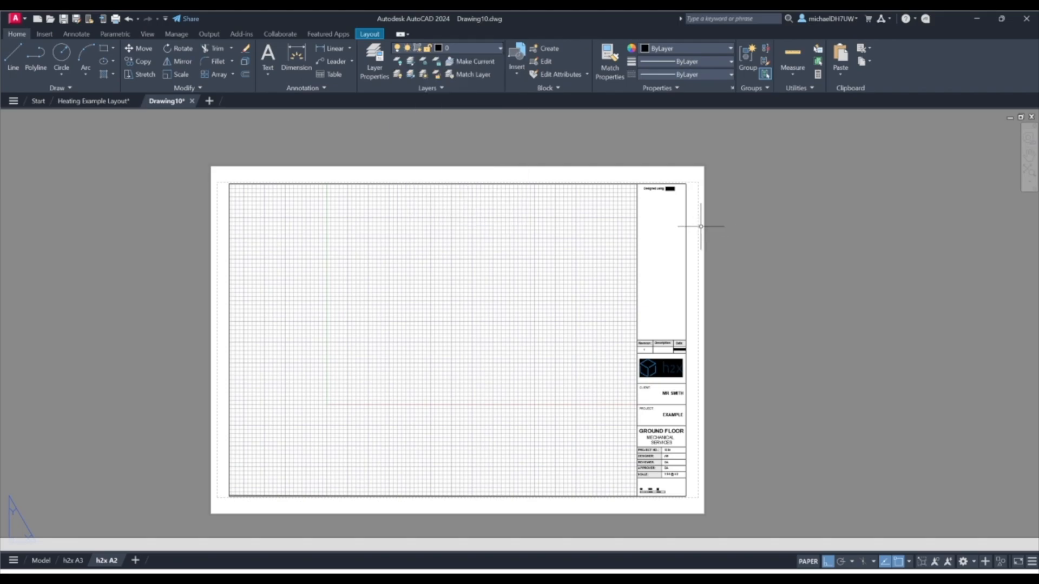
Step: Run the H2XIMPORT command to open the H2X import dialog
type("H2Ximpo")
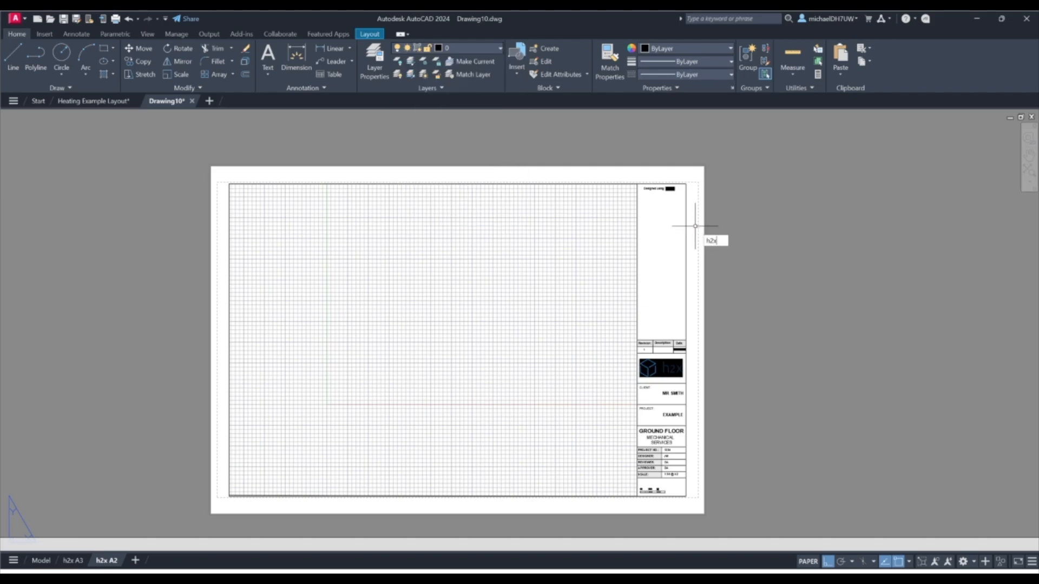
type("rt")
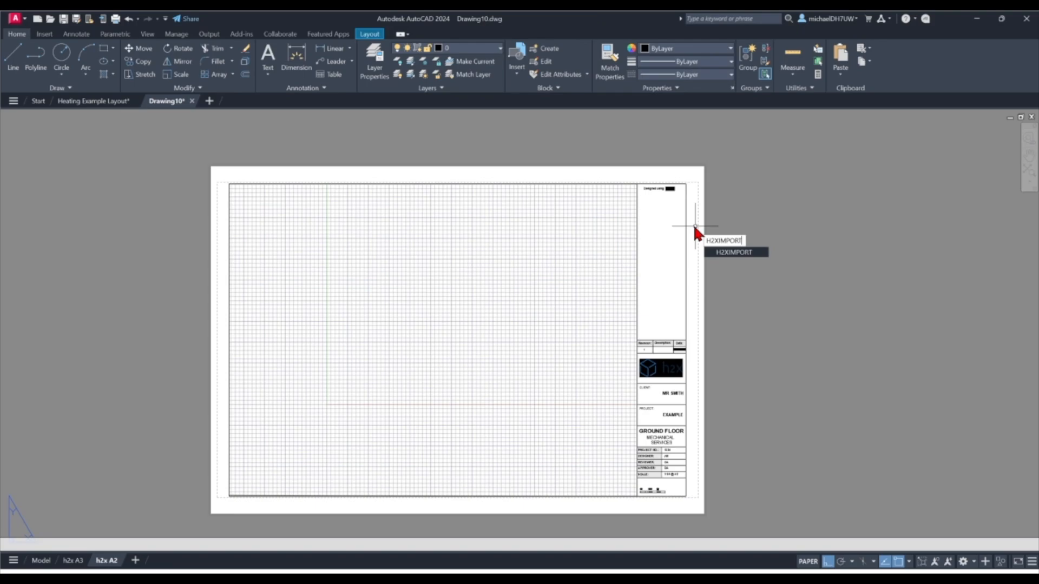
left_click(730, 254)
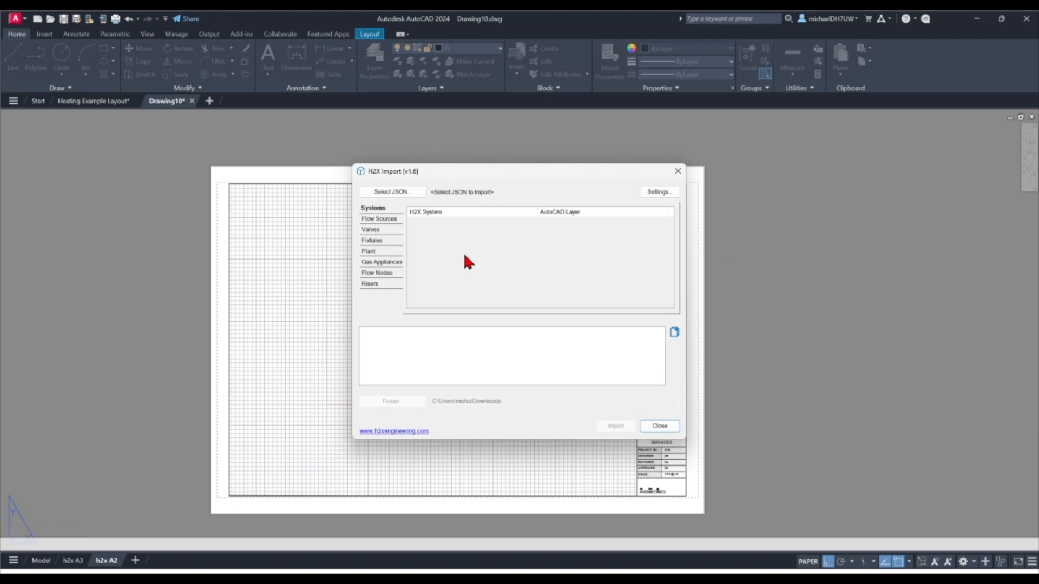
Step: Choose h2x Template as the template file in the import settings
left_click(663, 196)
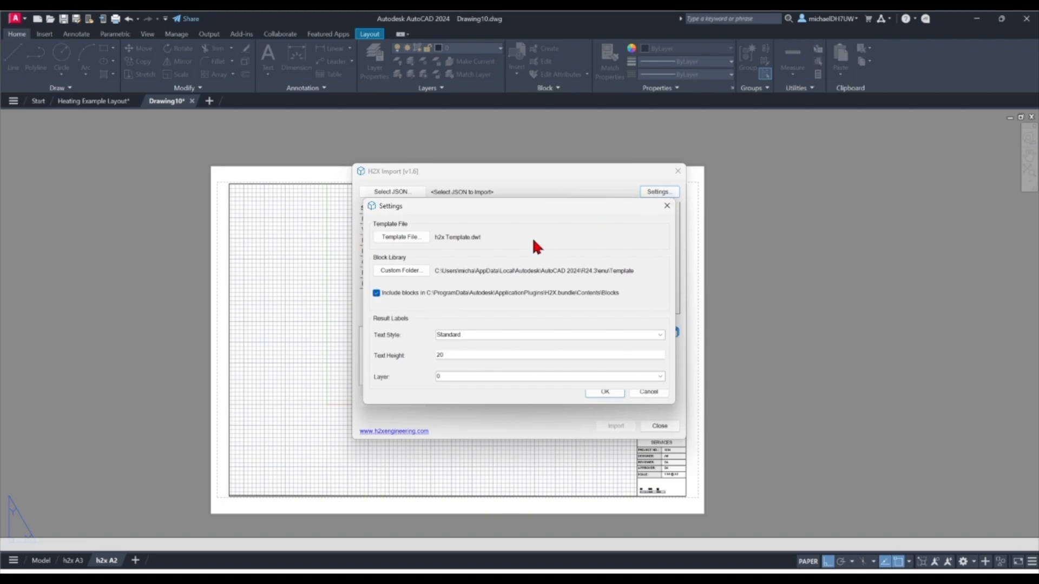
mouse_move(460, 241)
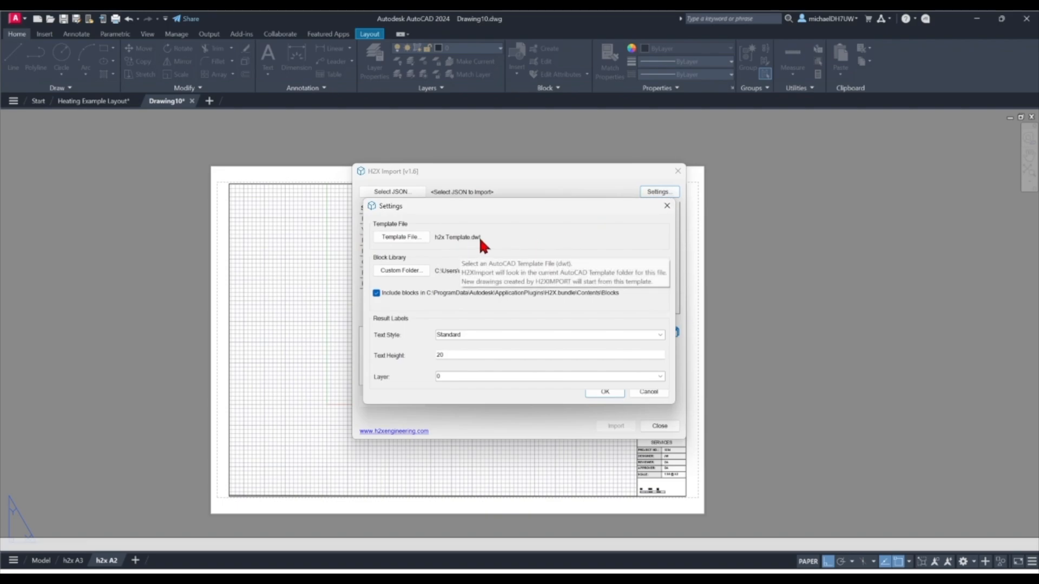
left_click(399, 239)
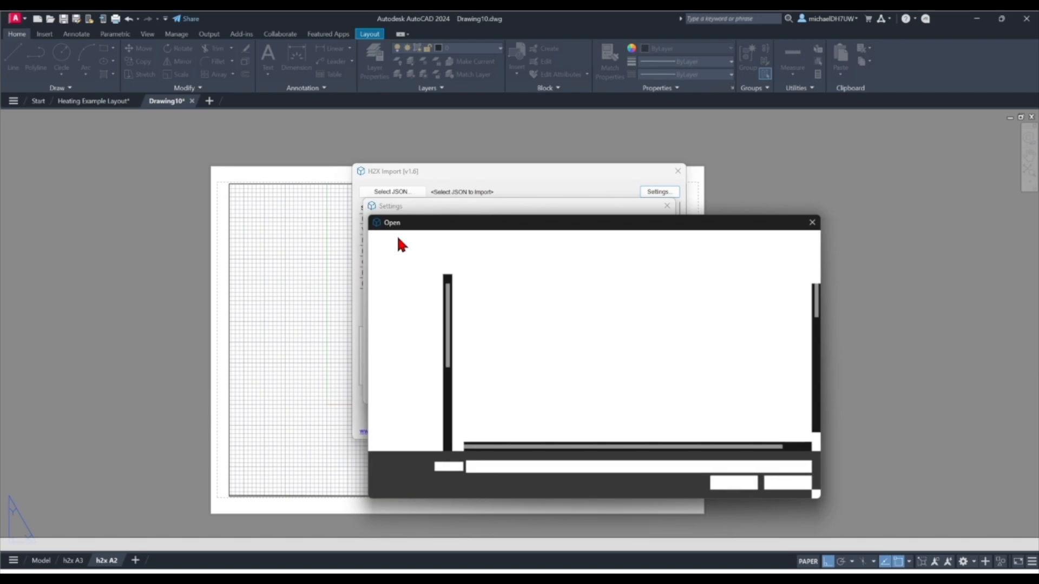
left_click_drag(514, 228, 412, 119)
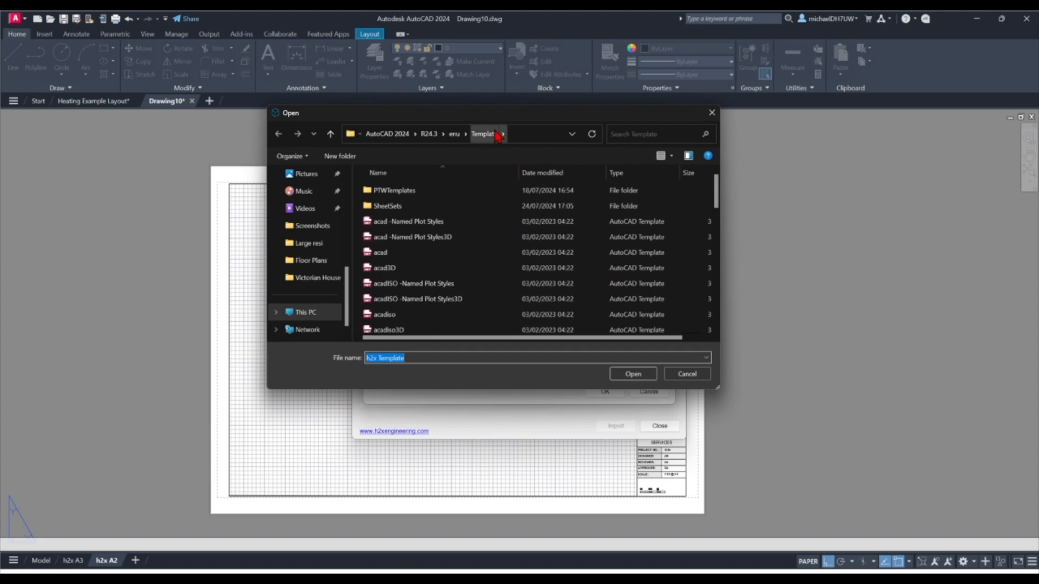
scroll(468, 249, "down", 2)
scroll(441, 233, "down", 3)
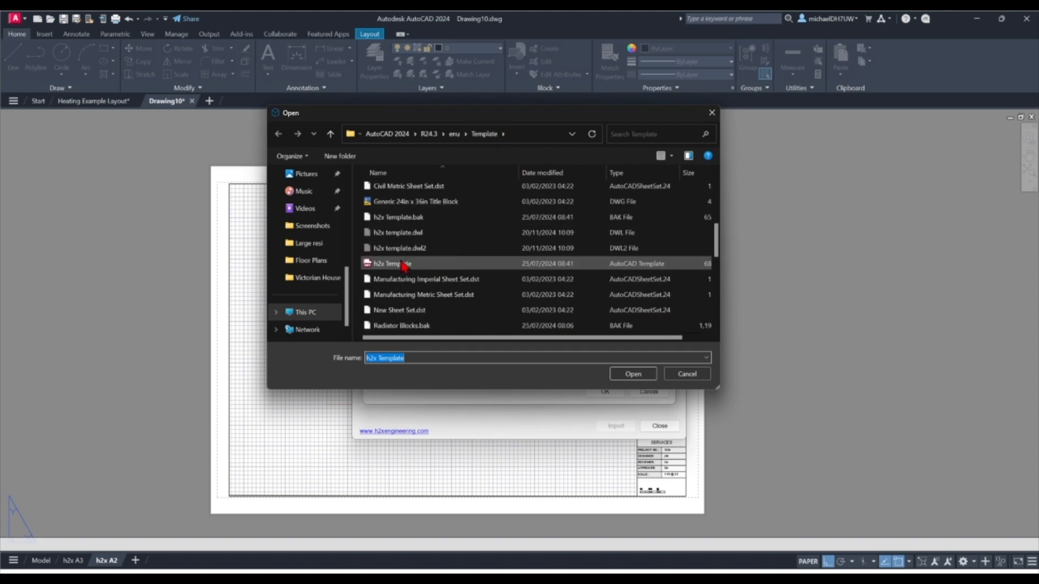
left_click(633, 374)
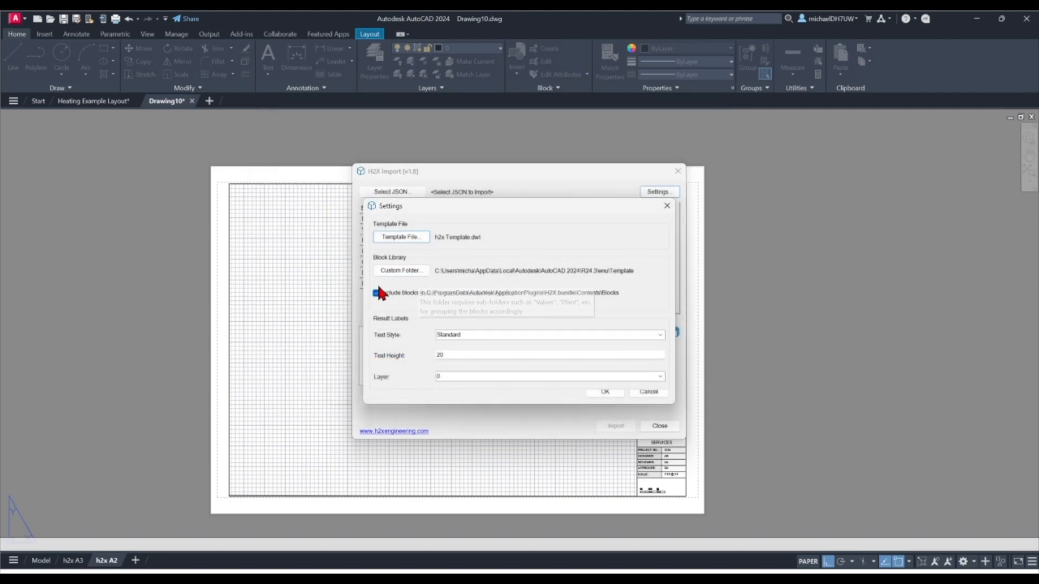
Step: Inspect the custom folder used for the block library and leave the import settings without saving
left_click(409, 272)
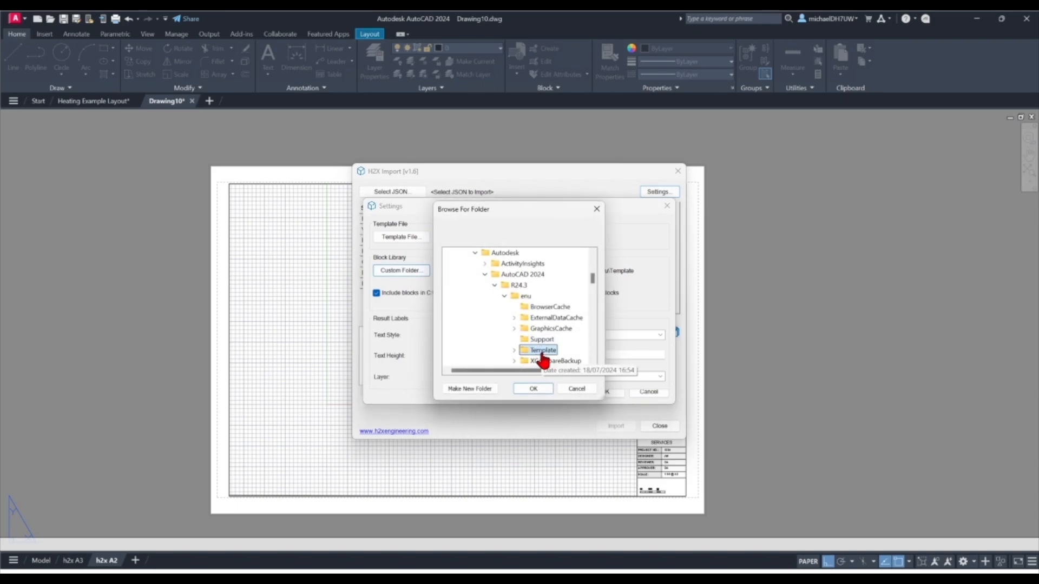
left_click(596, 209)
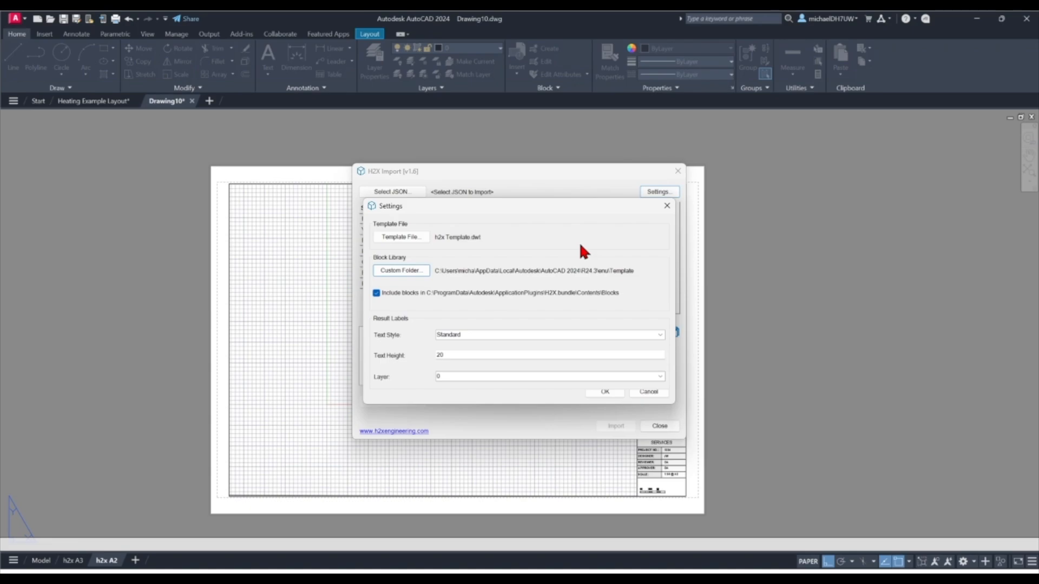
left_click(669, 212)
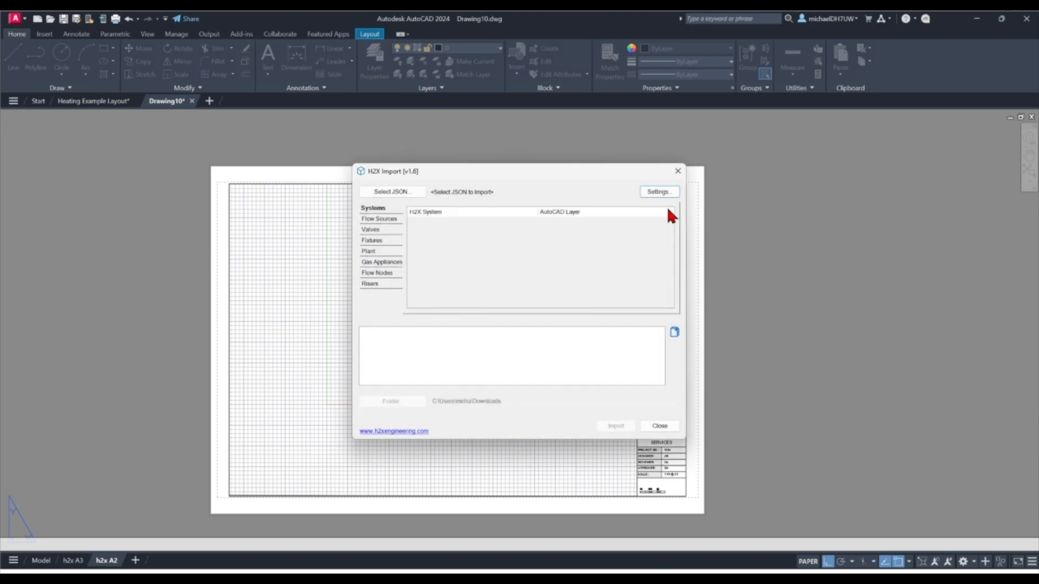
Step: Load the file 1234 - Heat Pump Example.json from the Downloads folder for import
left_click(393, 194)
left_click(496, 254)
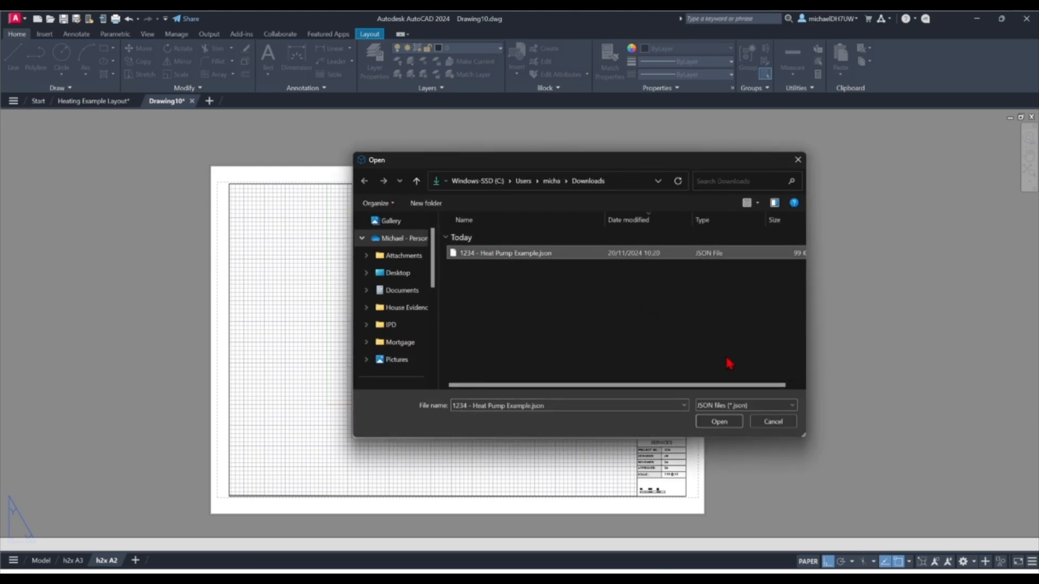
left_click(731, 422)
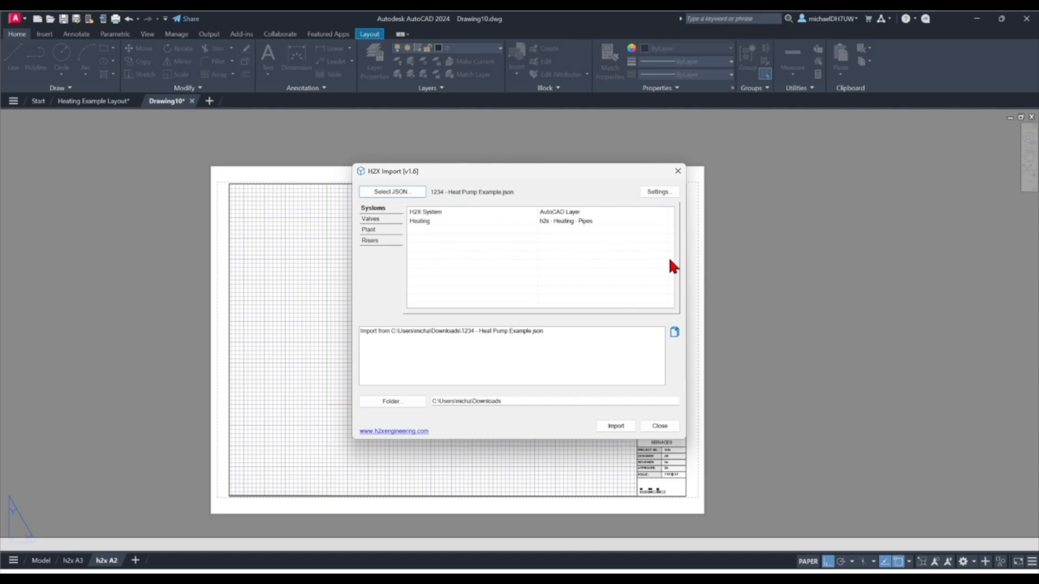
Step: Map the Heating system to the AutoCAD layer h2x - Heating - Pipes
left_click(595, 219)
left_click(595, 228)
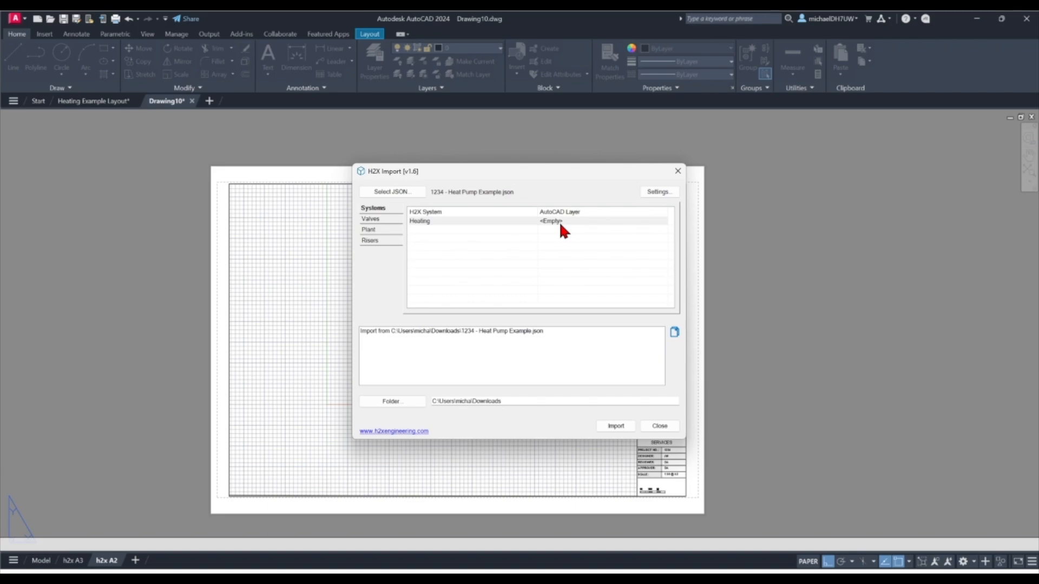
left_click(567, 222)
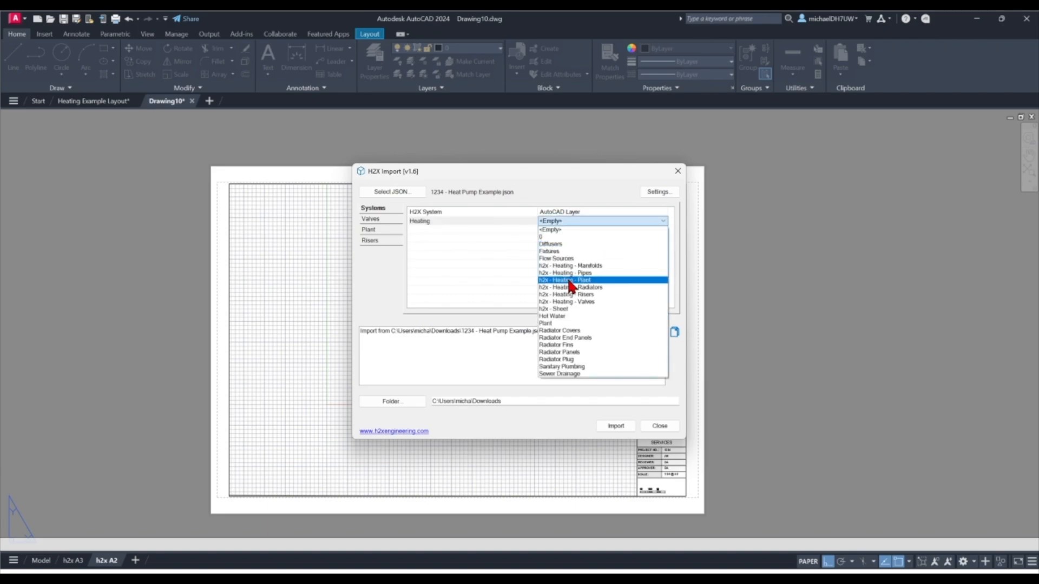
left_click(541, 273)
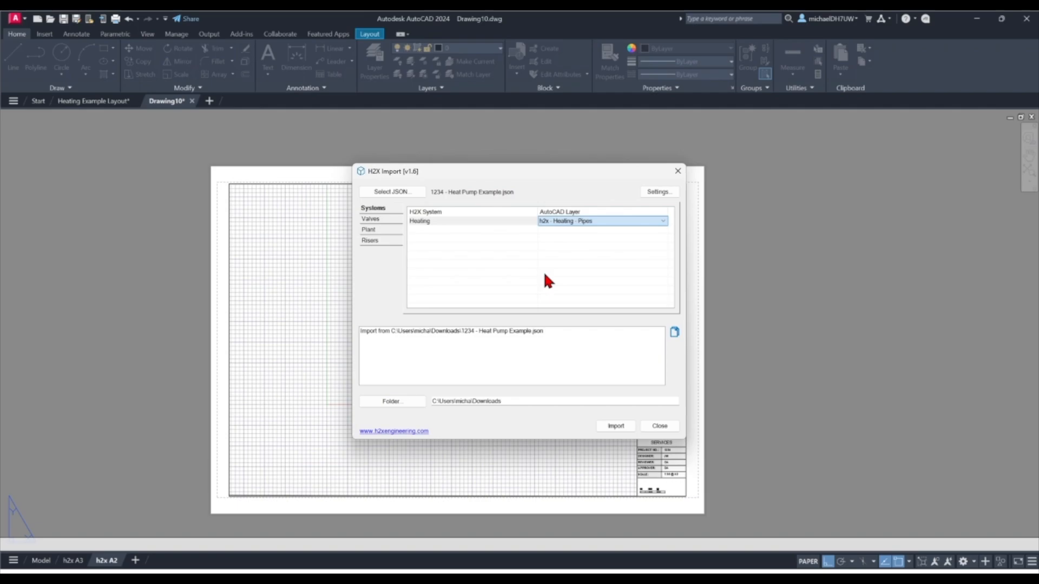
left_click(547, 280)
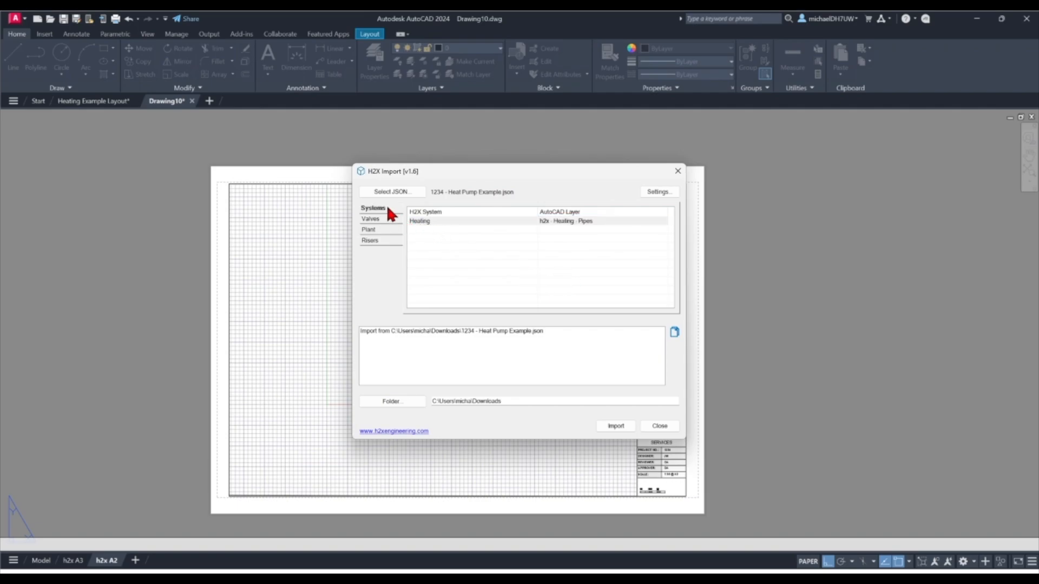
Step: Check the block and layer mappings for valves, plant and risers, and import the project into the Downloads folder
left_click(379, 220)
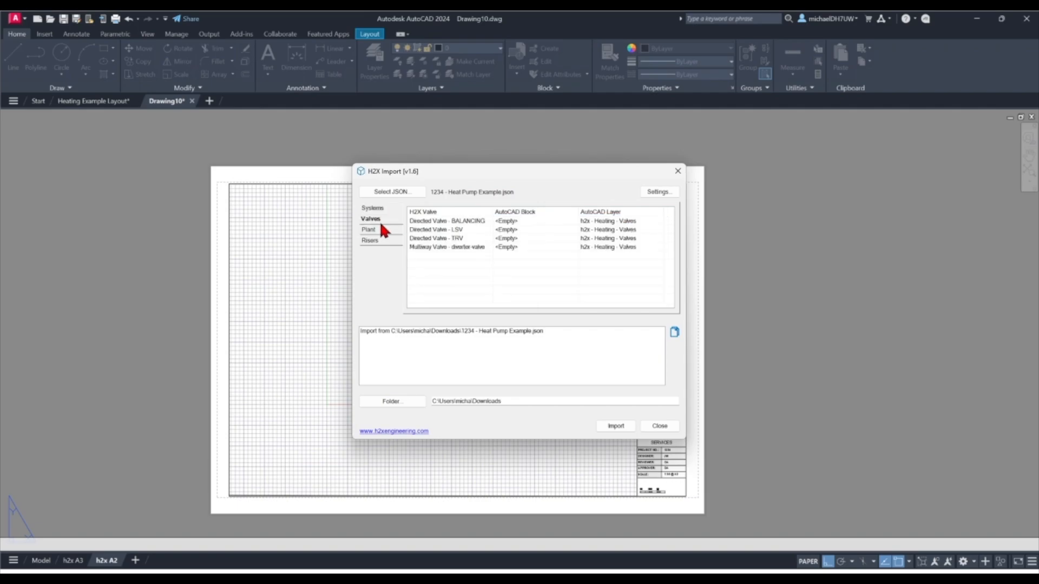
left_click(382, 232)
left_click(382, 241)
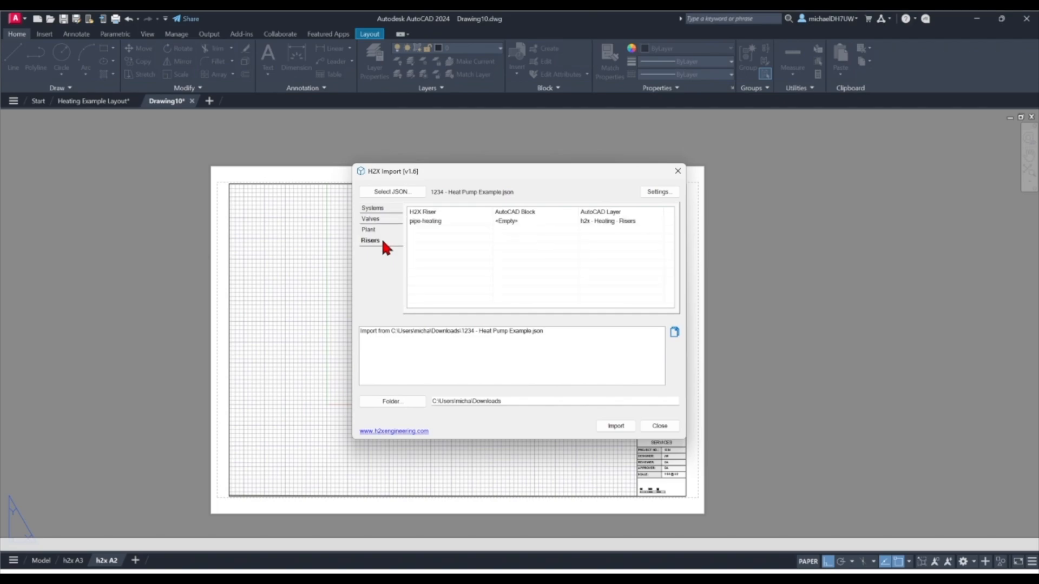
left_click(383, 220)
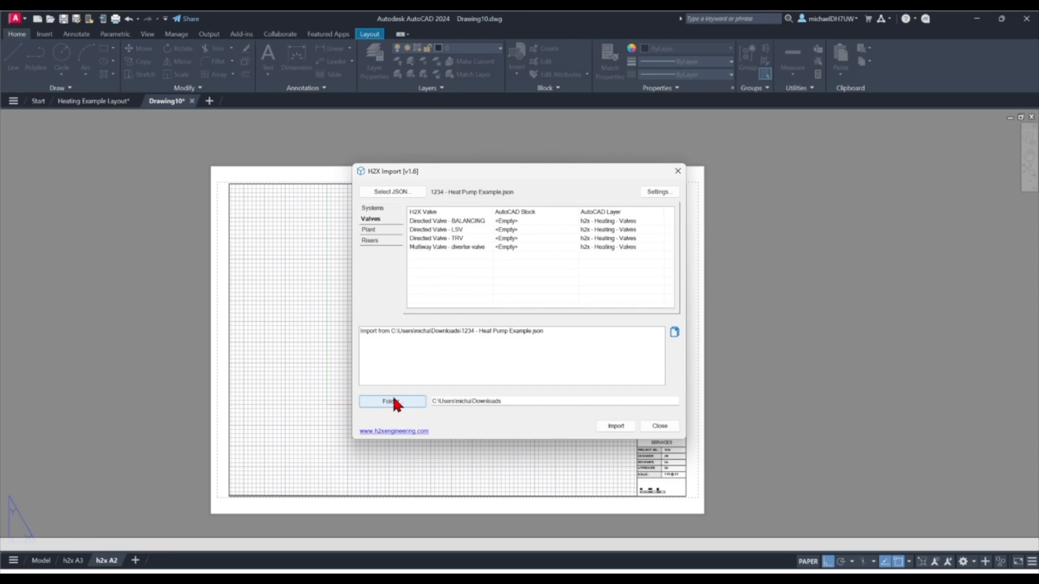
left_click(620, 429)
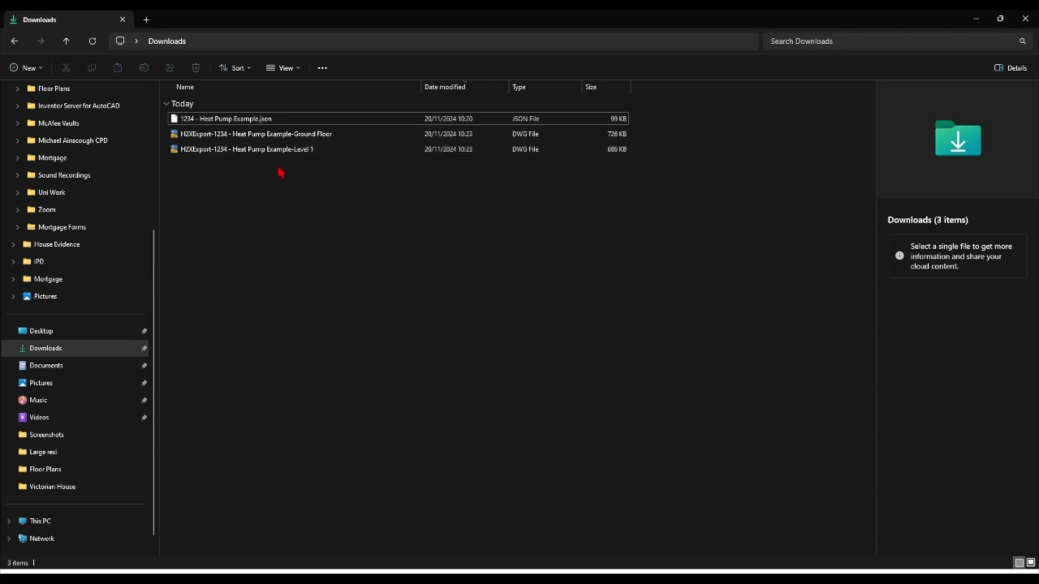
Step: Open the H2XExport-1234 - Heat Pump Example-Ground Floor drawing, ignoring unresolved references, and switch it to model space
double_click(344, 135)
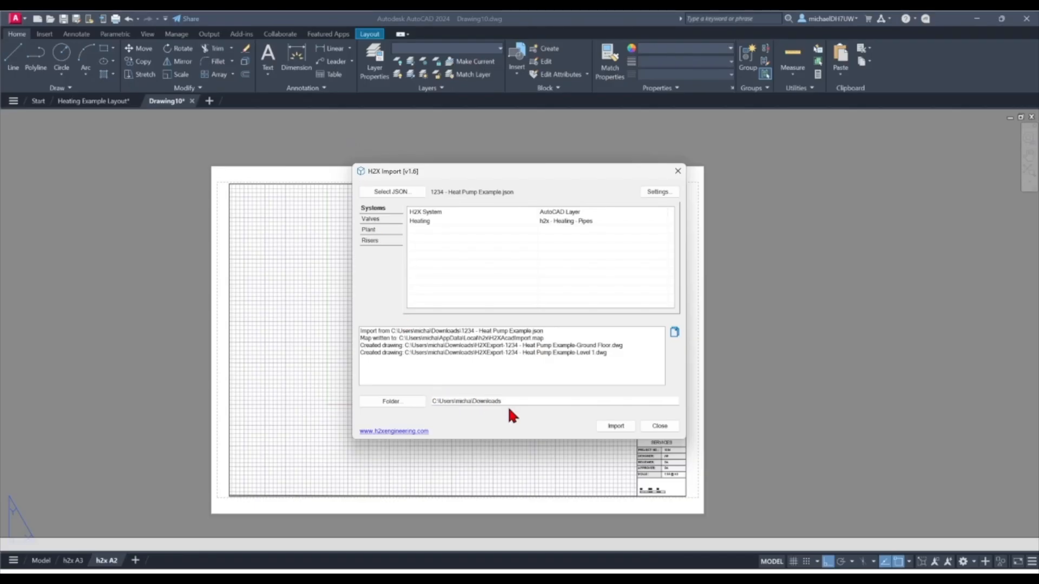
left_click(655, 426)
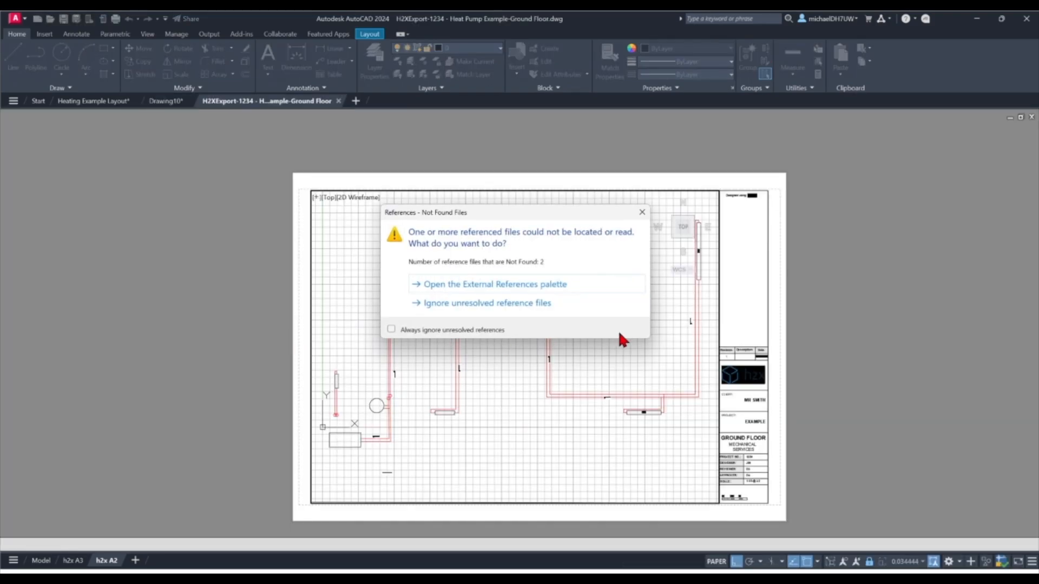
left_click(580, 304)
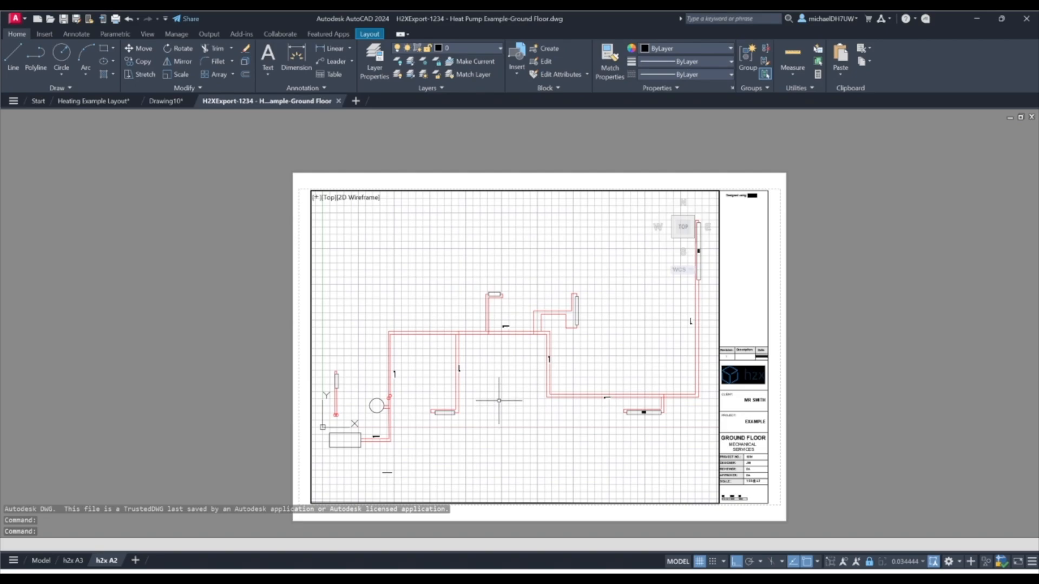
left_click(44, 563)
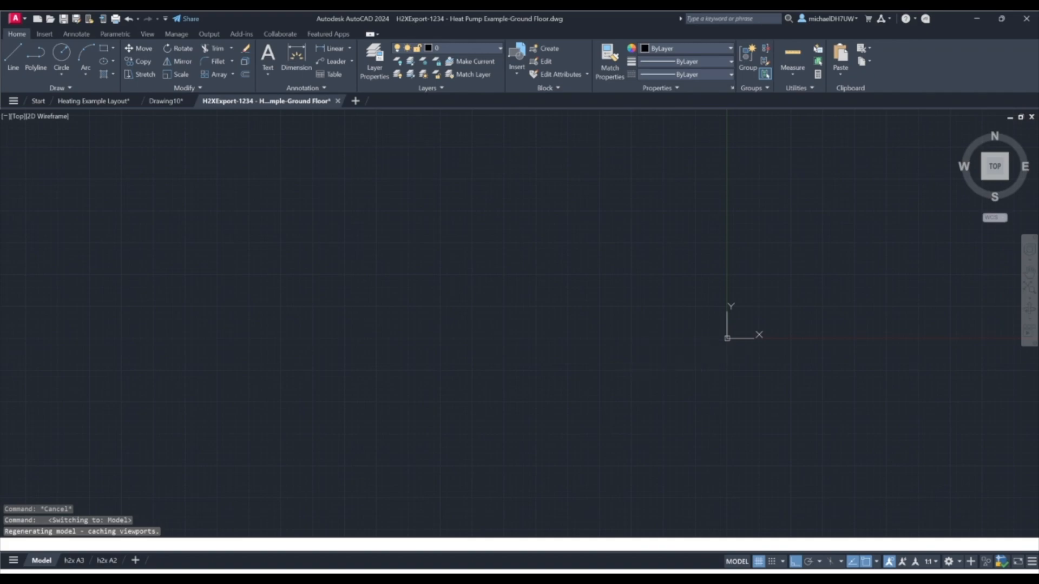
Step: Zoom to the drawing extents and examine the imported pipework, radiators, plant and pipe size labels of the ground floor
middle_click(644, 369)
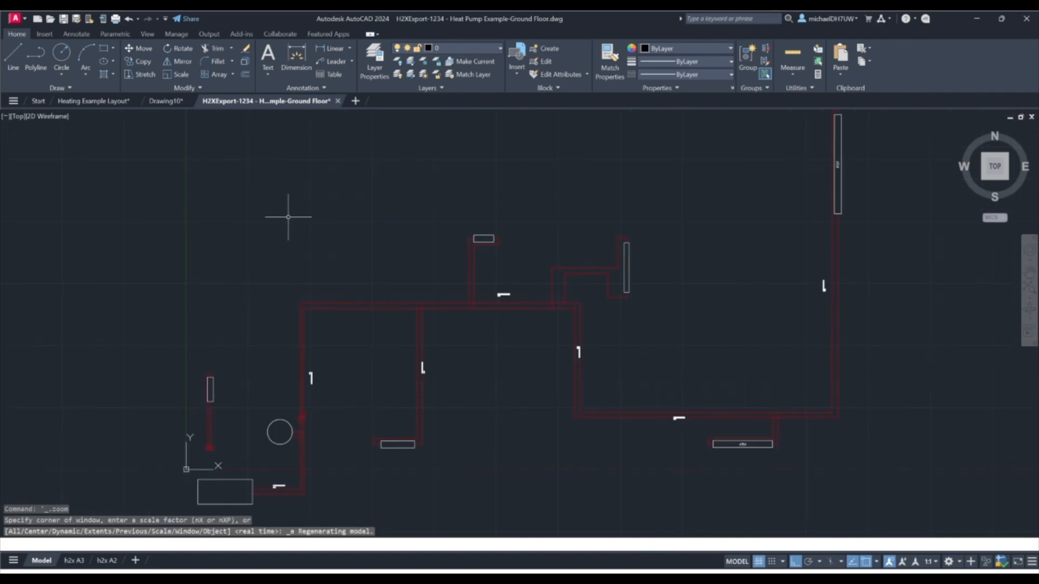
scroll(534, 290, "up", 8)
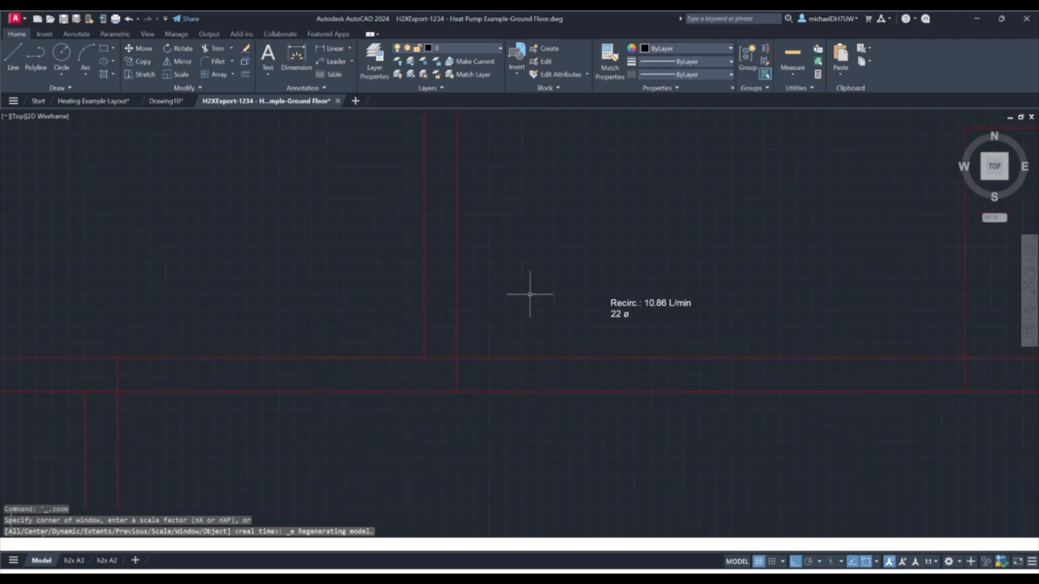
scroll(751, 330, "down", 8)
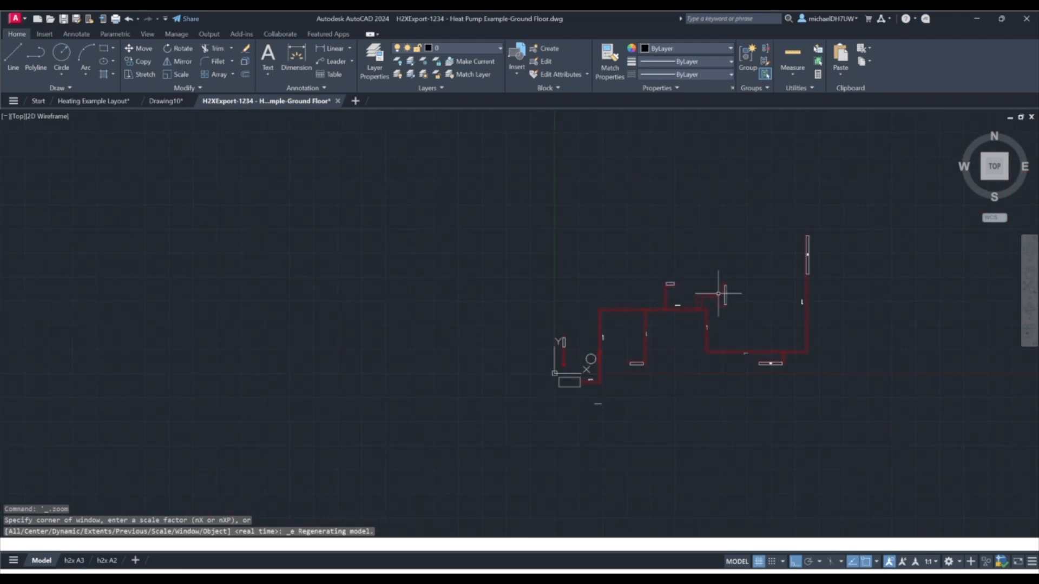
scroll(610, 351, "up", 8)
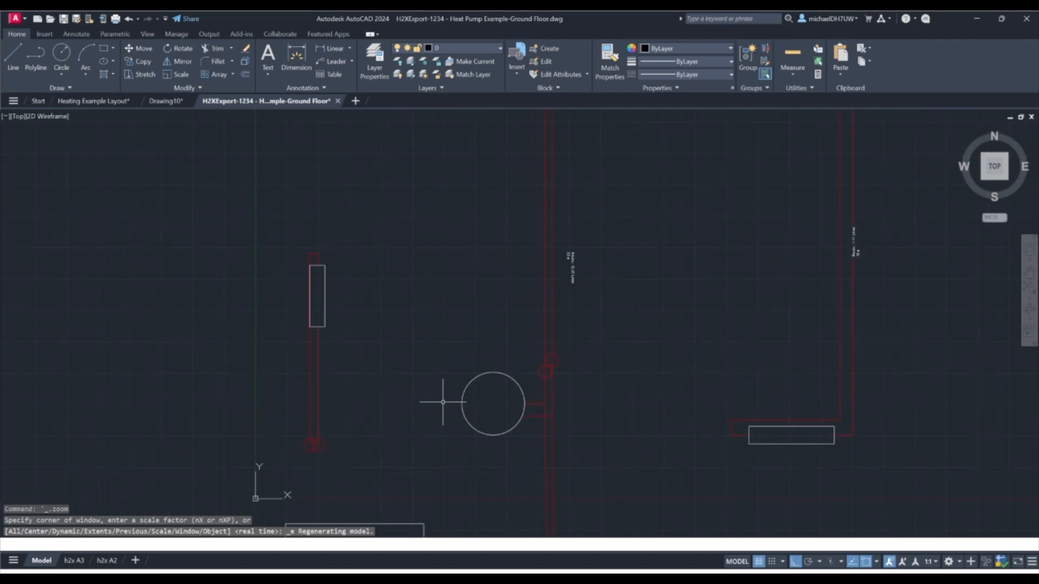
scroll(449, 306, "down", 7)
middle_click_drag(580, 348, 522, 405)
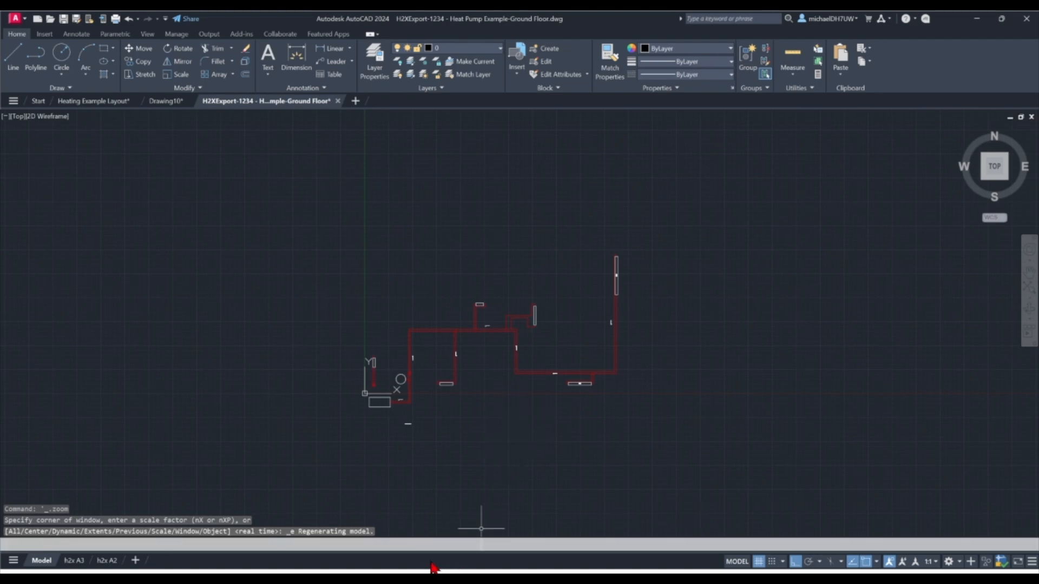
Step: Check the origin of the Heat Pump Example floor plan in h2x against the origin of the imported pipework in AutoCAD
left_click(481, 580)
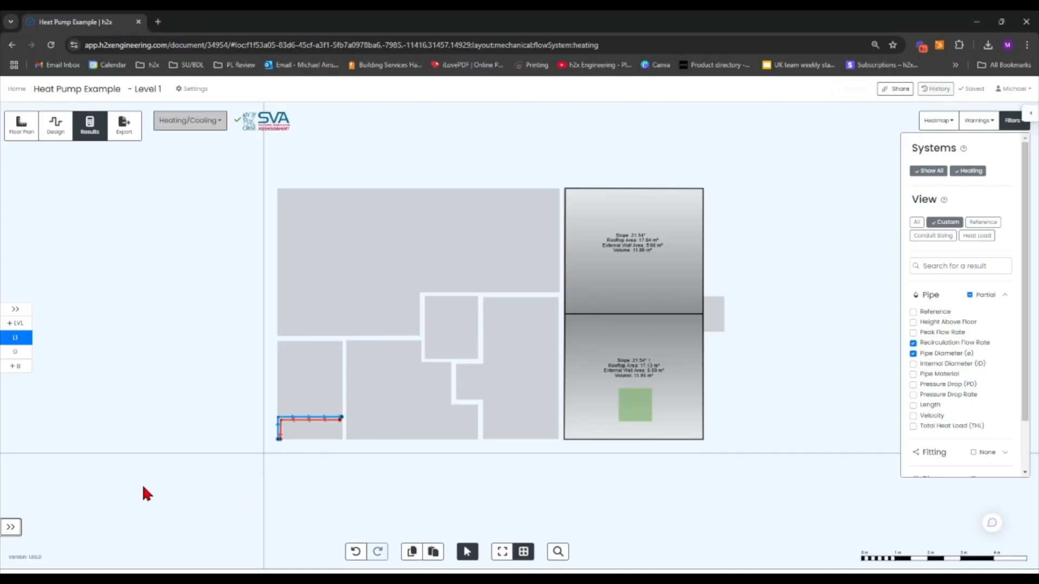
key("alt+Tab")
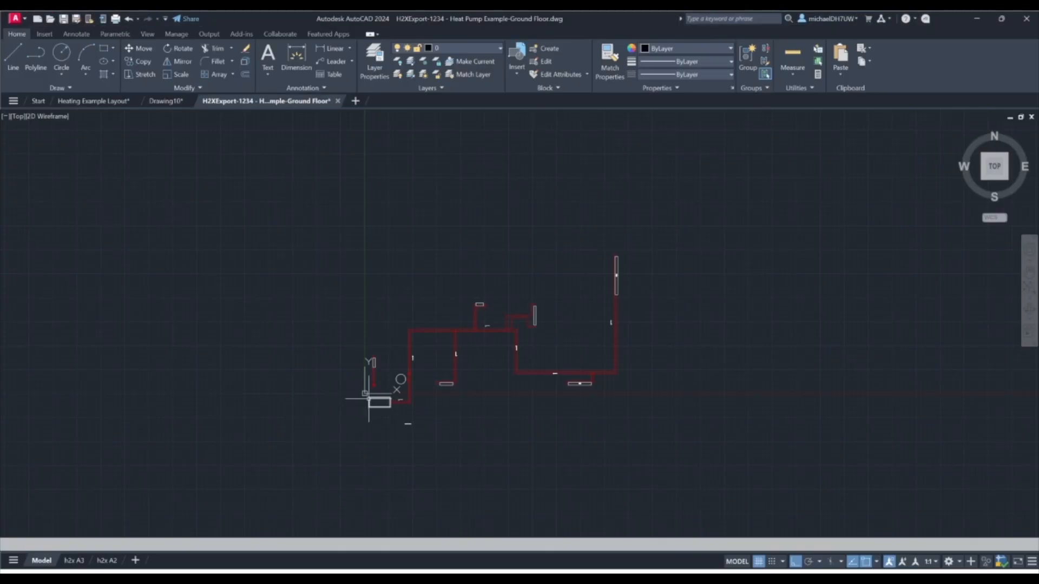
scroll(366, 390, "up", 8)
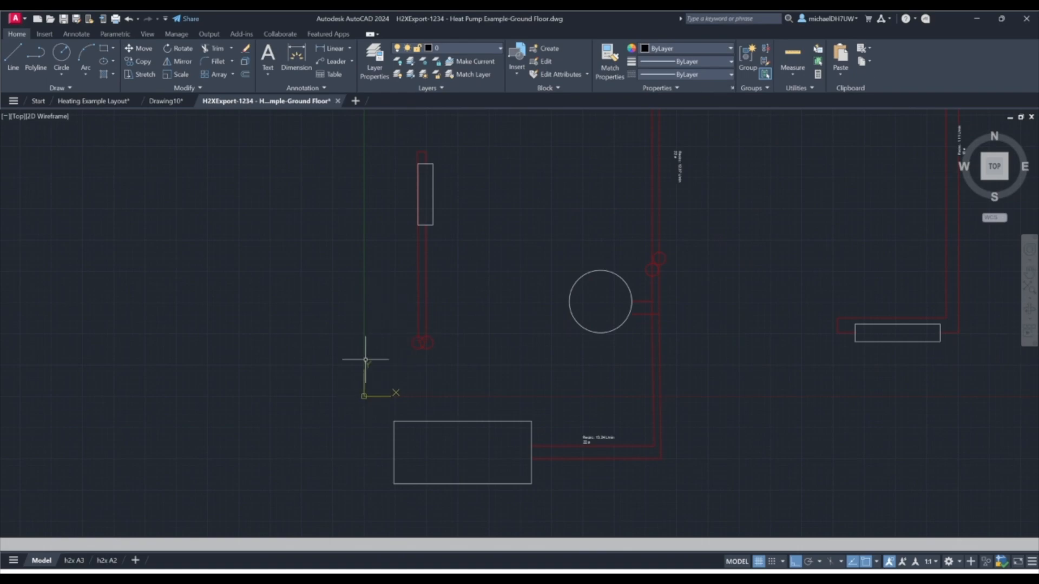
scroll(395, 415, "down", 10)
scroll(503, 427, "up", 4)
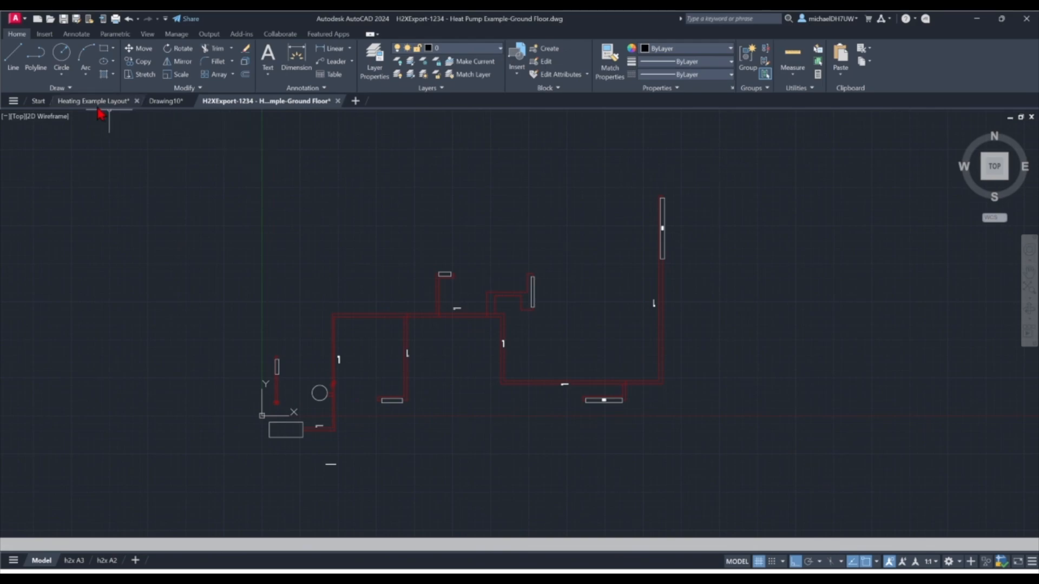
Step: Compare the Heating Example Layout floor plan with the ground floor export, examining the plan's lower-left external wall corner as the reference point
left_click(98, 107)
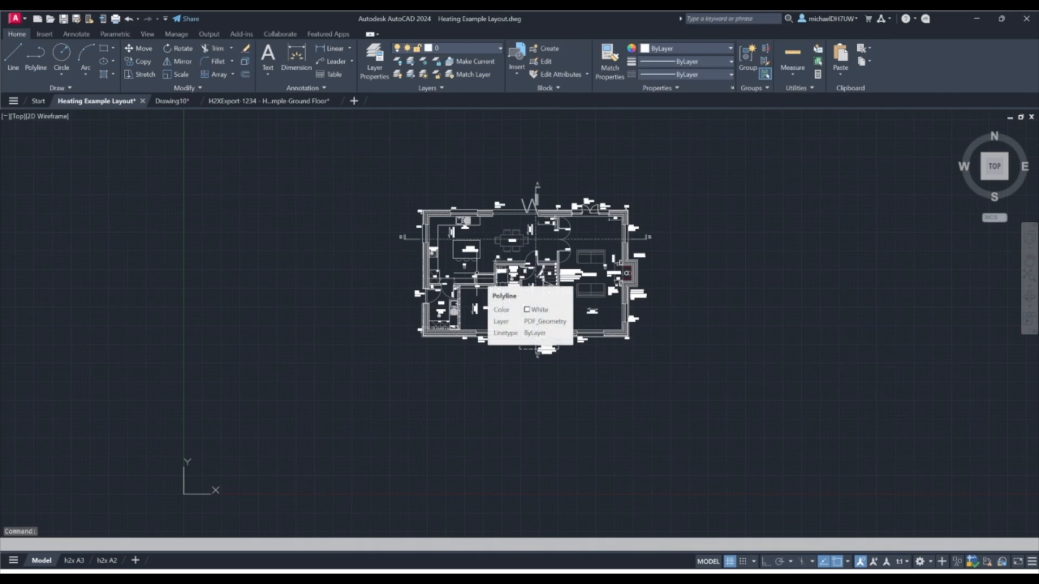
left_click(291, 106)
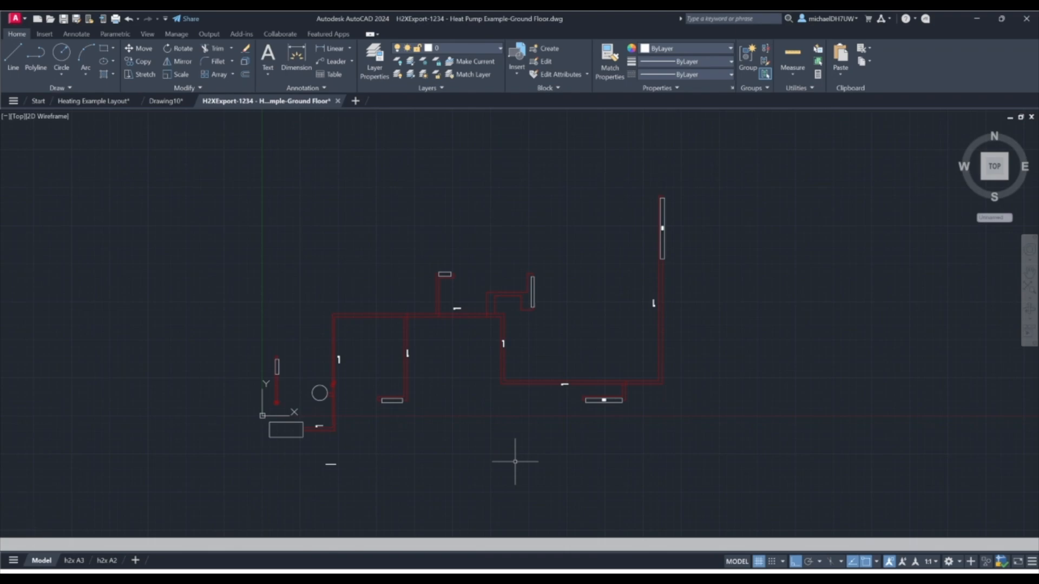
left_click(95, 103)
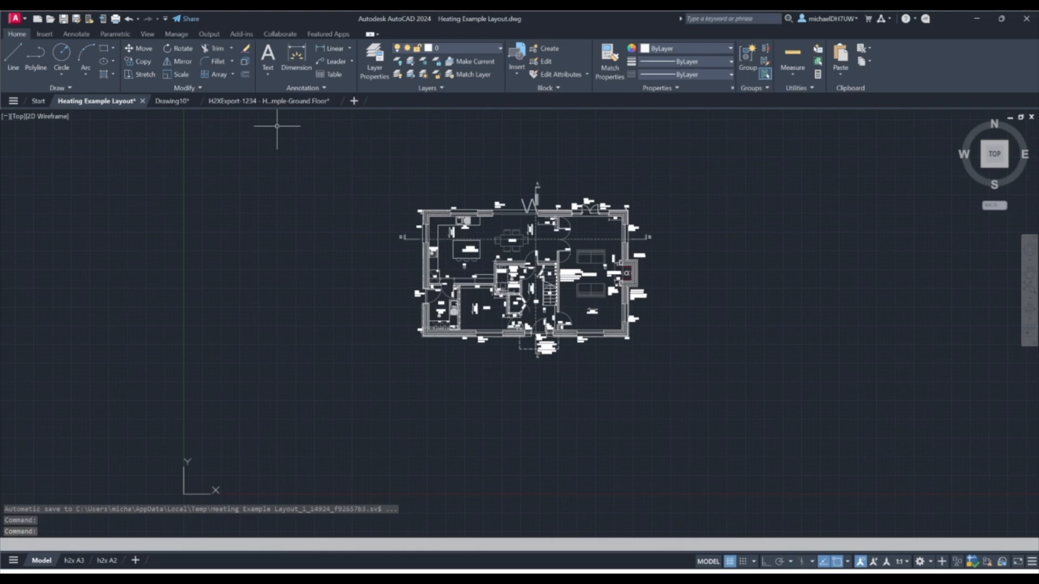
left_click(269, 102)
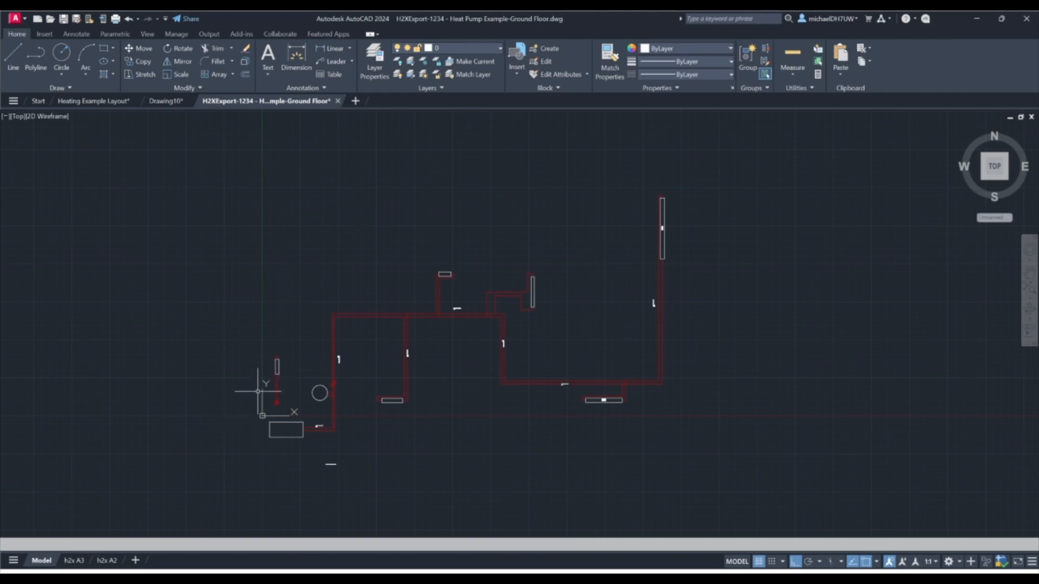
left_click(100, 101)
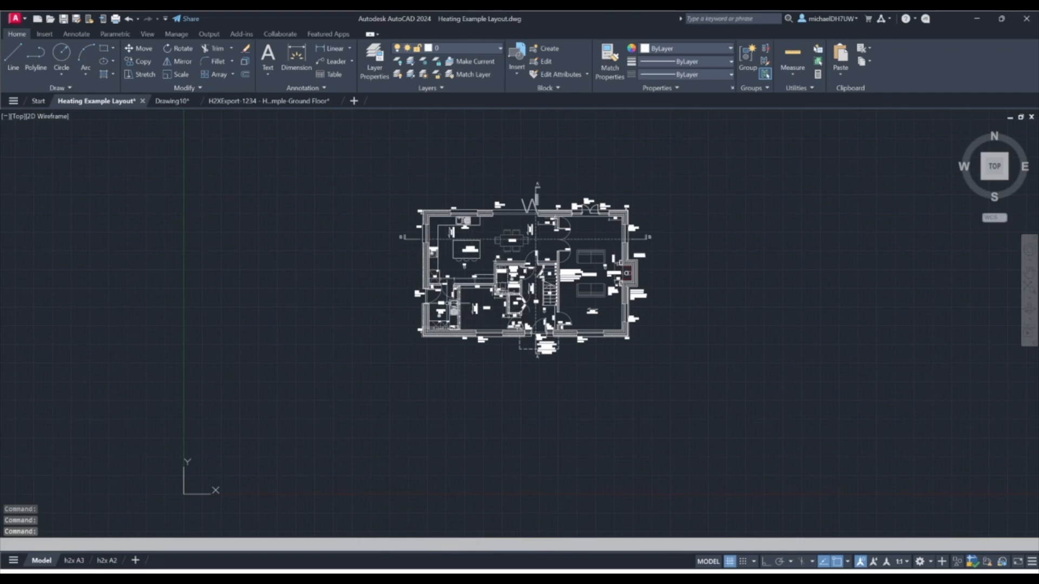
scroll(449, 302, "up", 5)
scroll(385, 378, "up", 8)
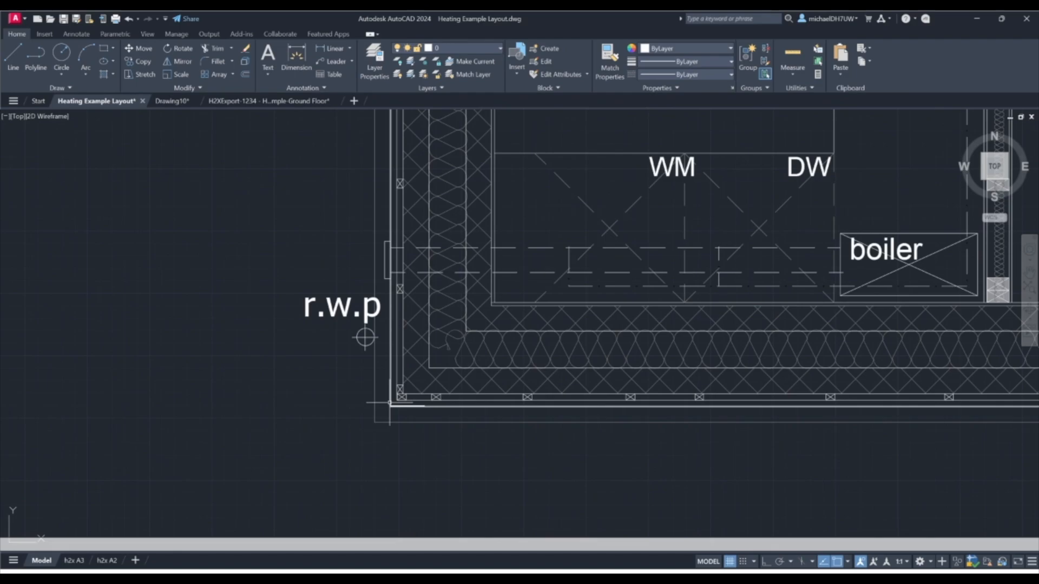
left_click(301, 101)
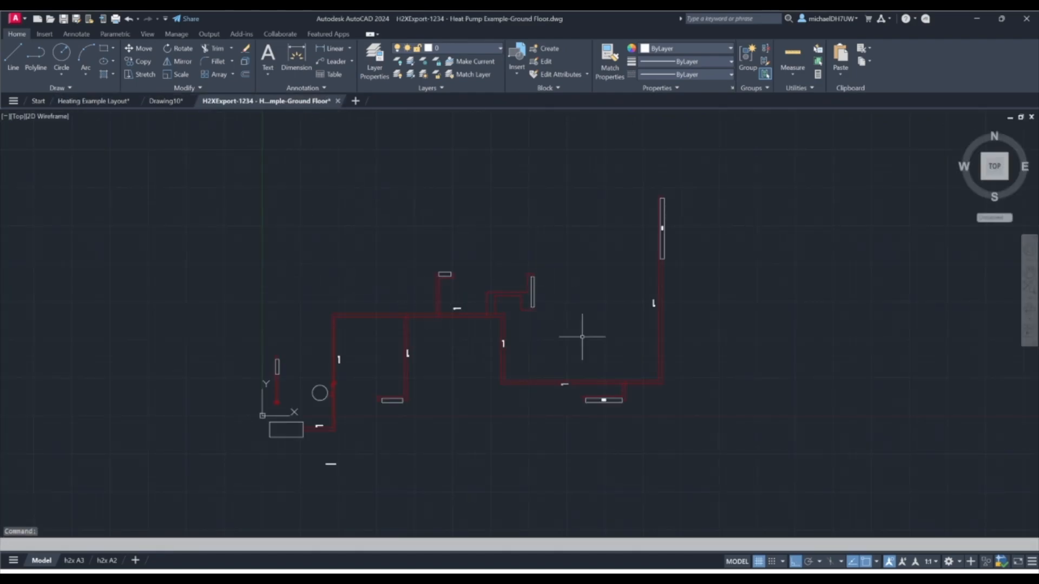
Step: Copy all the heating pipework, equipment and labels in the ground floor export with base point 0,0
scroll(496, 328, "down", 2)
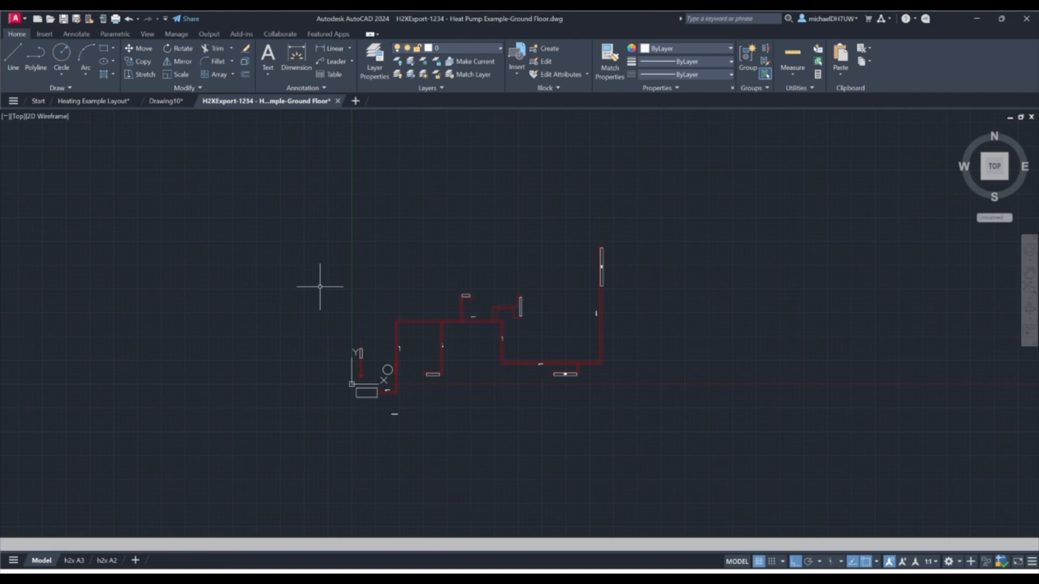
right_click(518, 282)
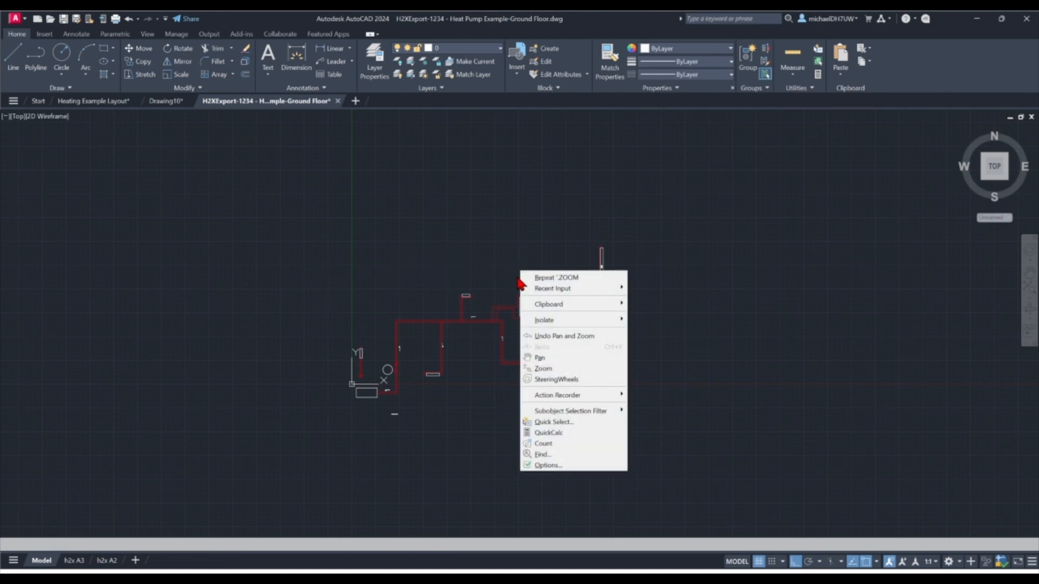
mouse_move(581, 308)
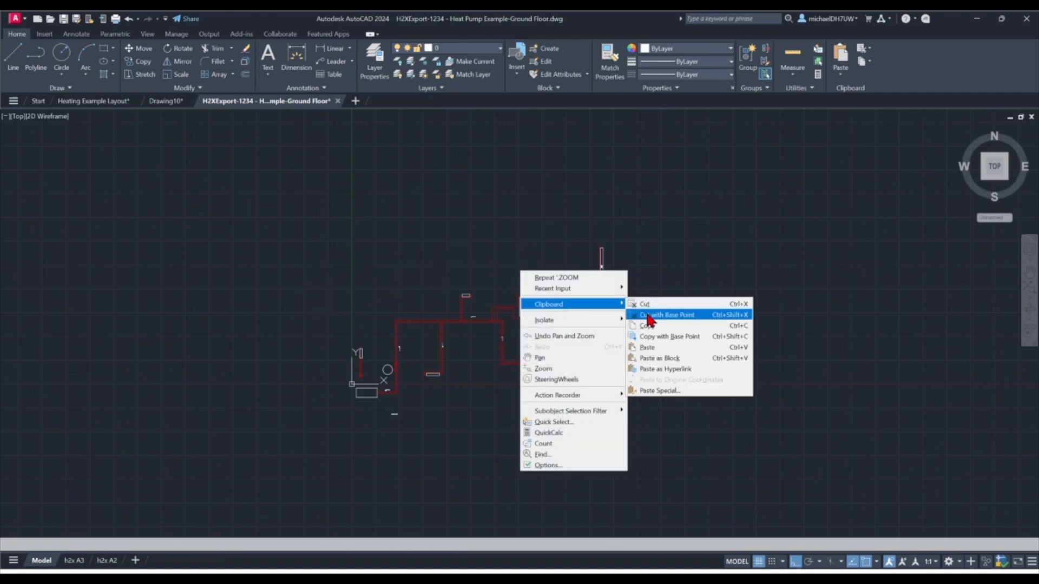
left_click(693, 343)
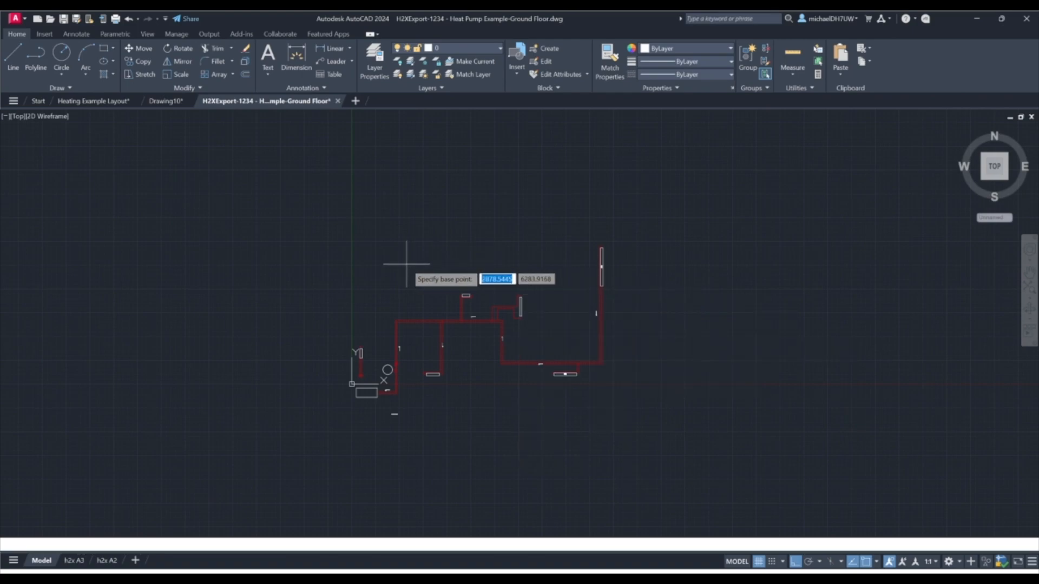
type("0")
key("Tab")
type("0")
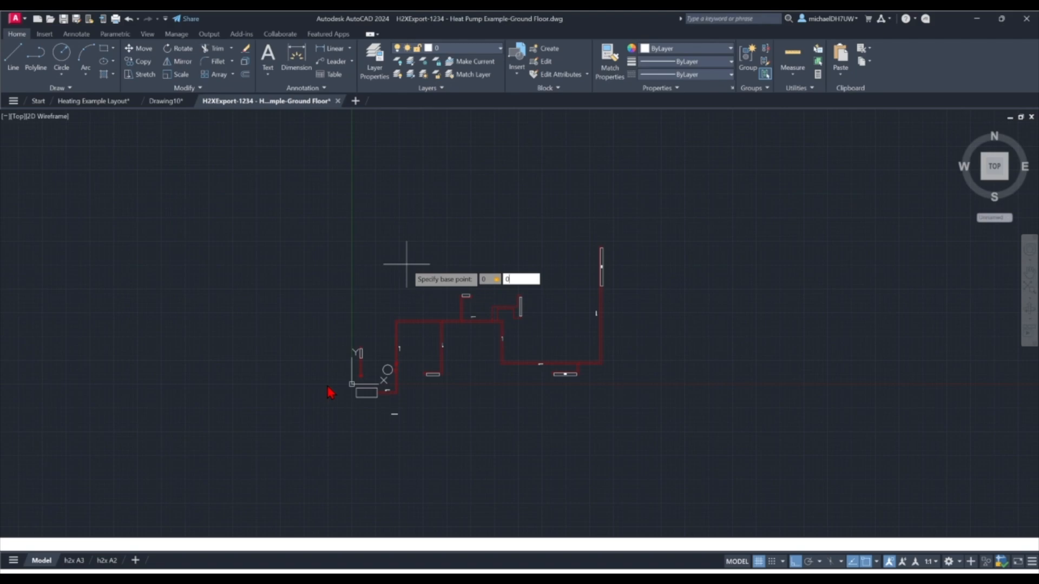
key("Return")
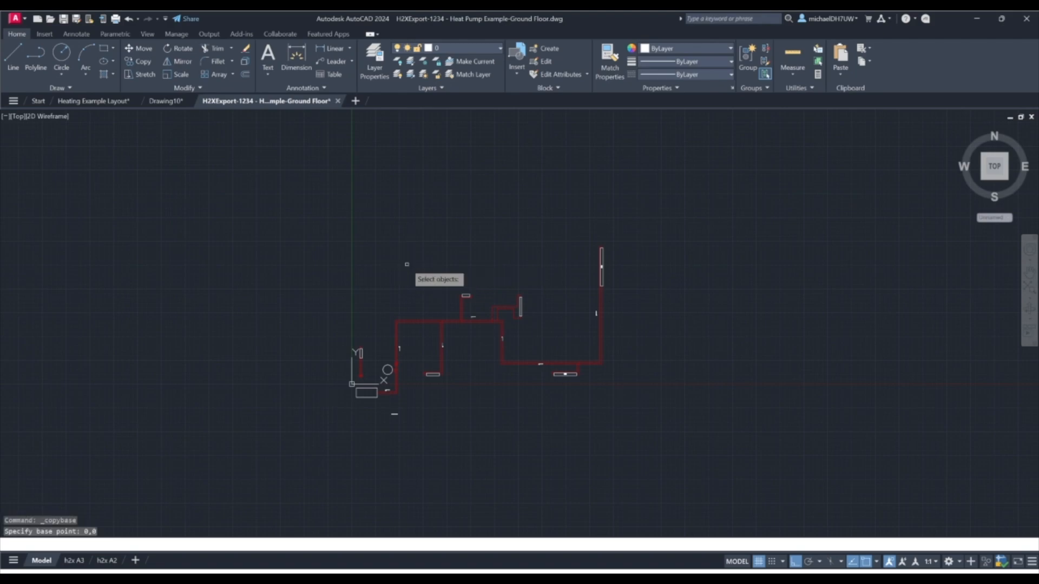
left_click(323, 220)
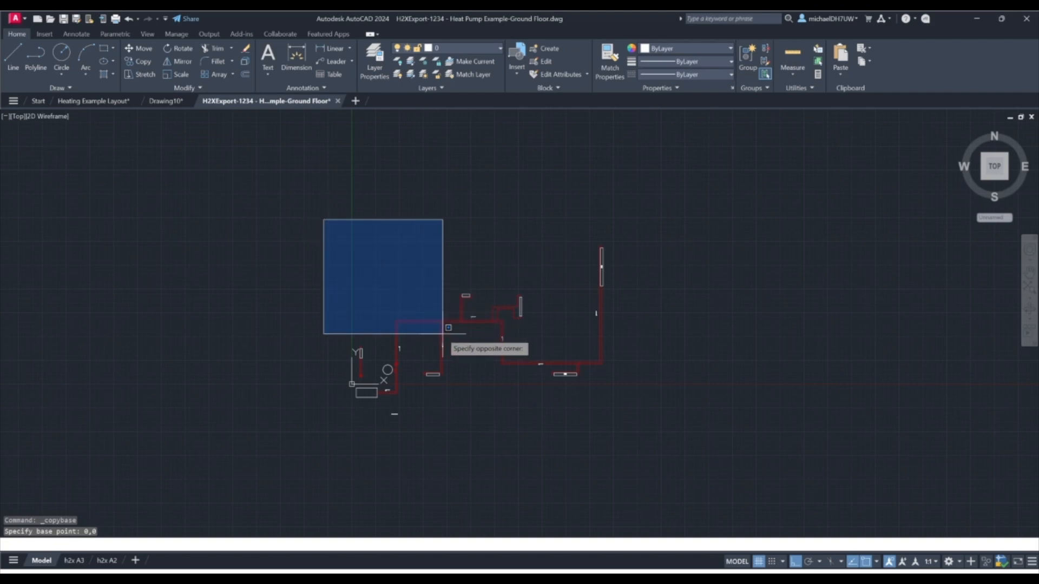
left_click(641, 431)
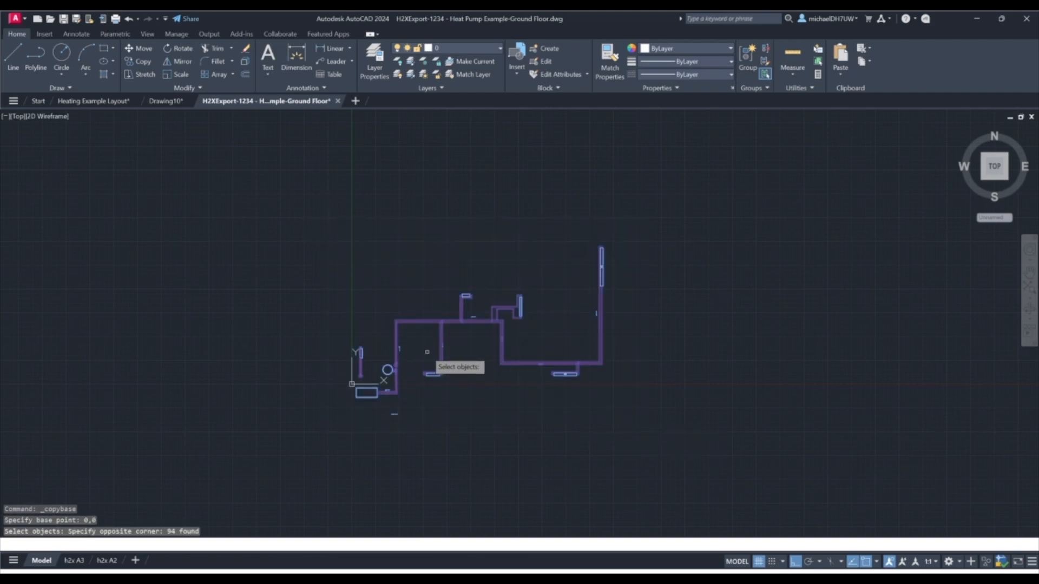
key("Return")
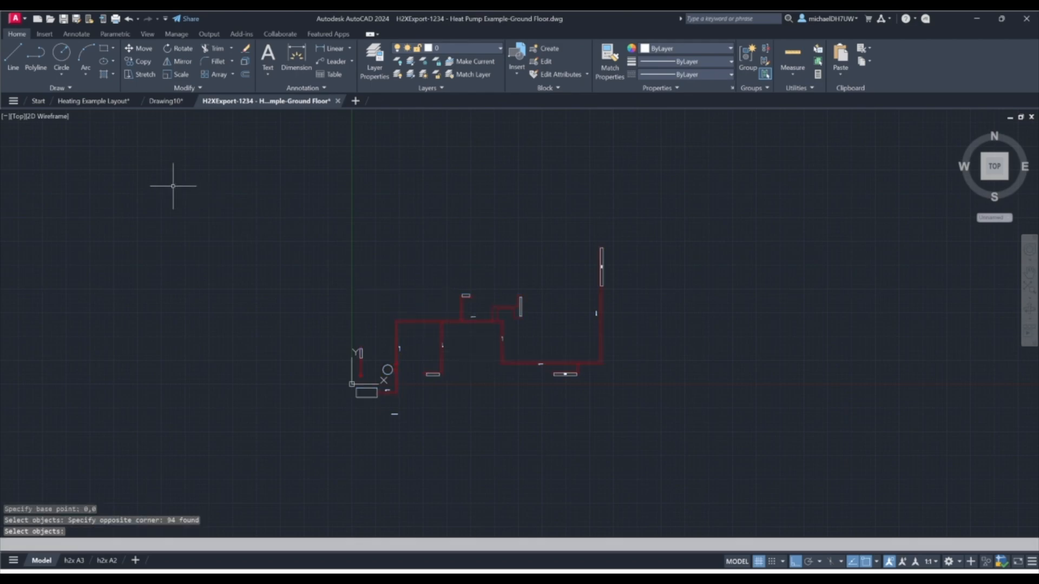
Step: Paste the copied heating design into the Heating Example Layout drawing at the lower-left external wall corner and check its alignment with the floor plan
left_click(93, 101)
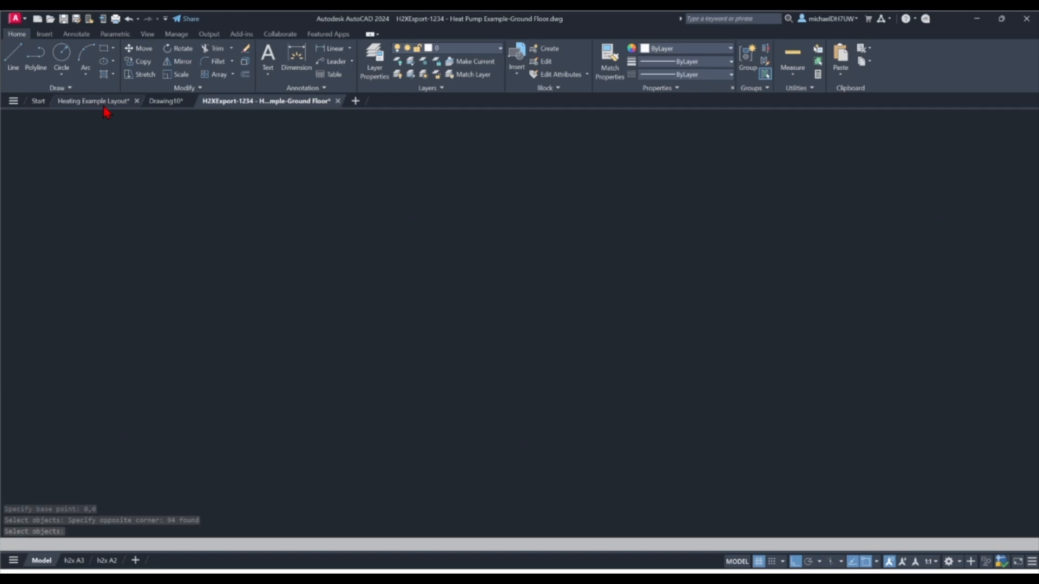
scroll(180, 167, "down", 6)
scroll(194, 211, "up", 4)
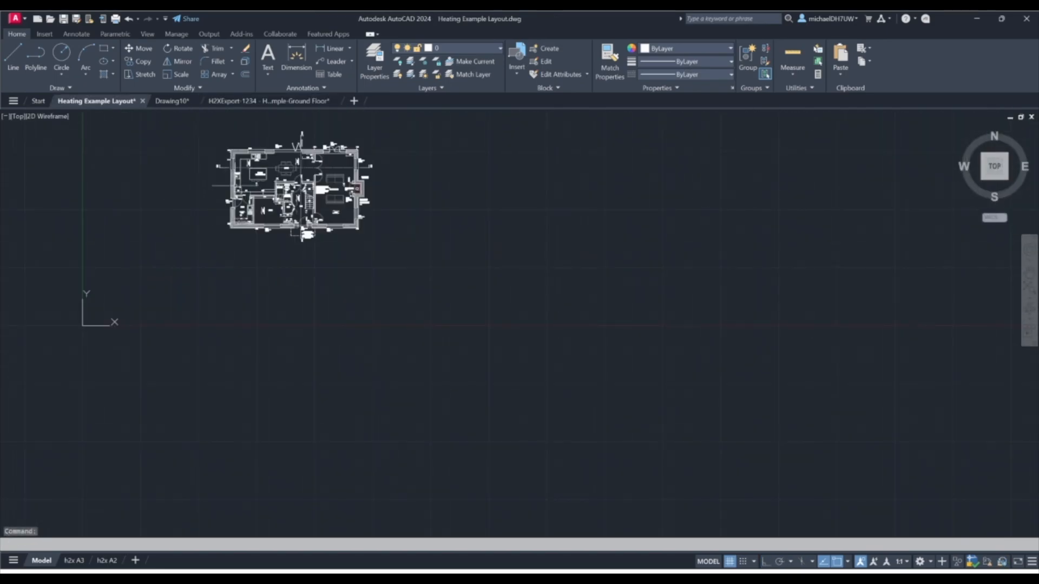
middle_click_drag(192, 139, 303, 255)
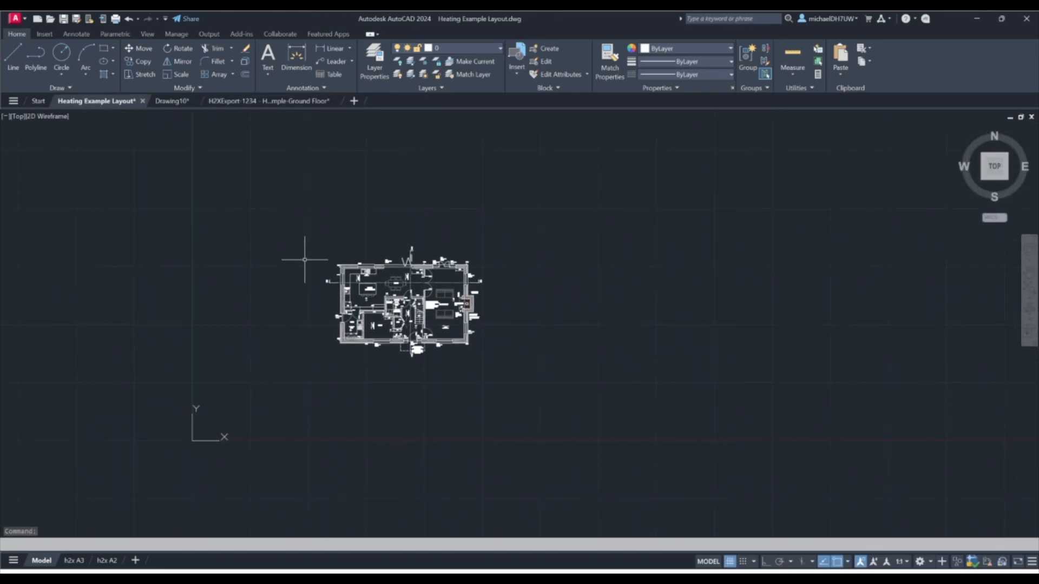
right_click(306, 236)
mouse_move(353, 277)
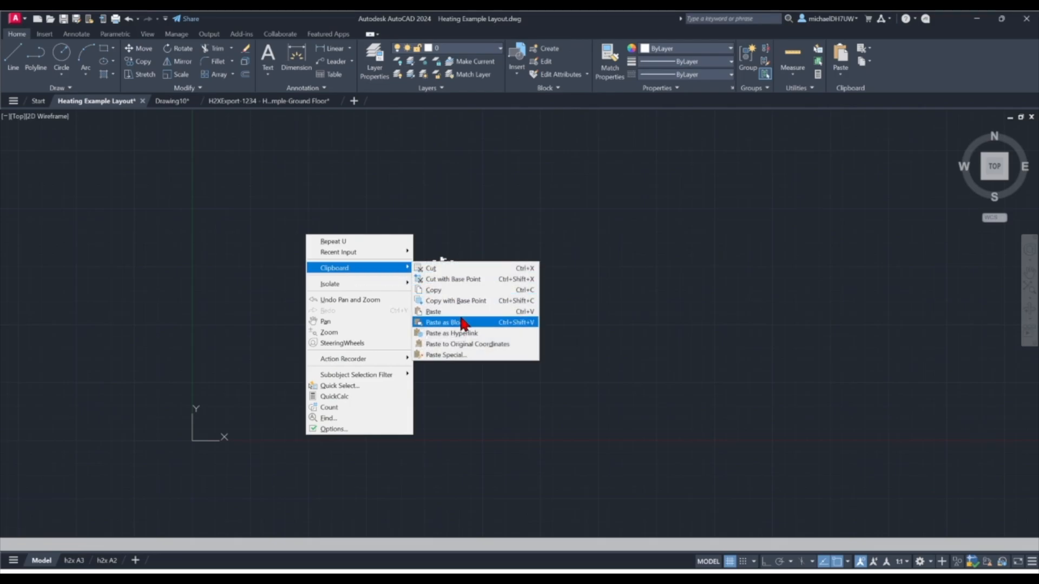
left_click(455, 312)
scroll(525, 341, "up", 4)
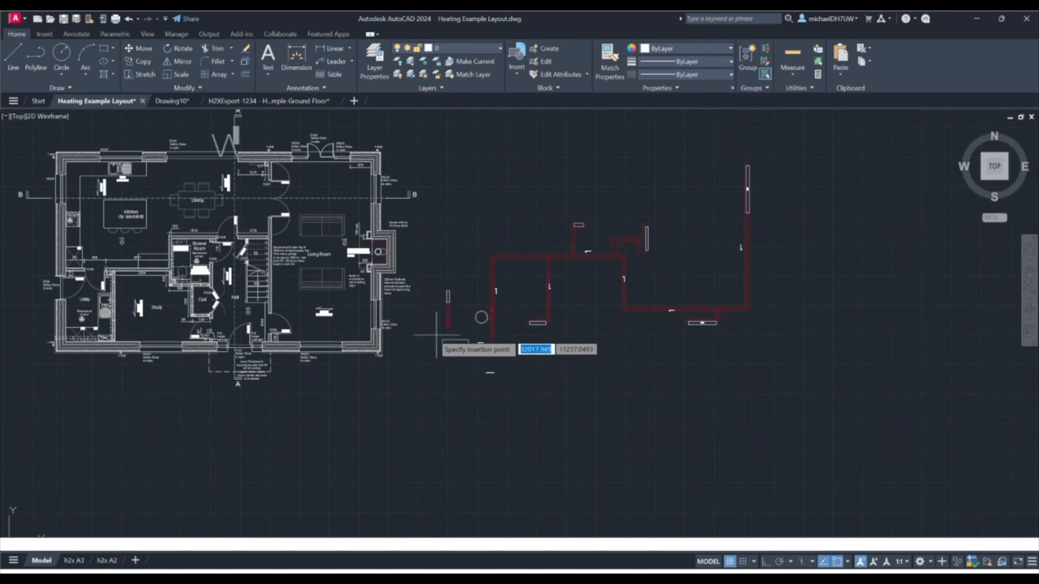
scroll(411, 343, "down", 4)
scroll(279, 336, "up", 10)
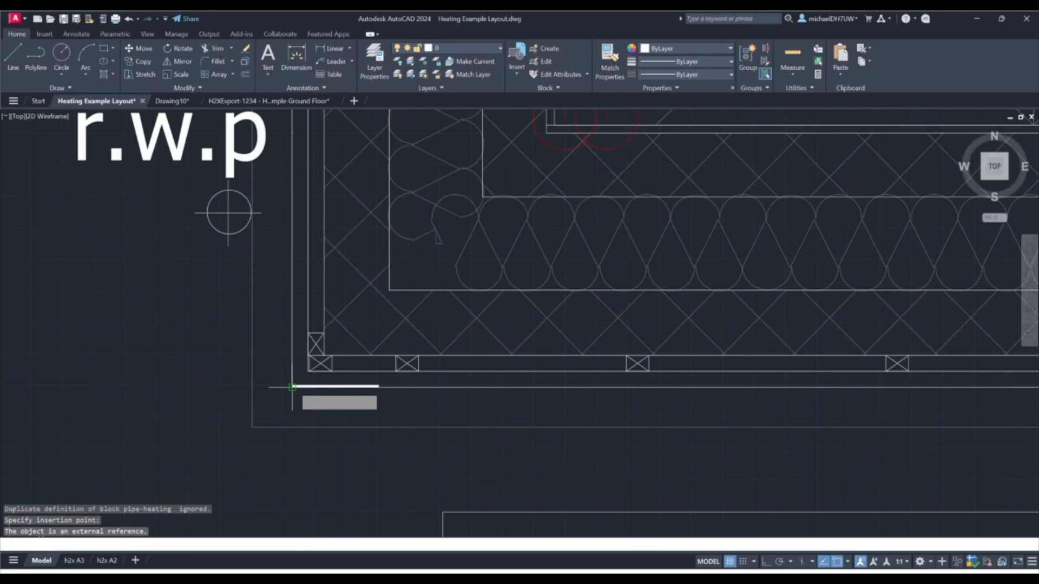
left_click(310, 386)
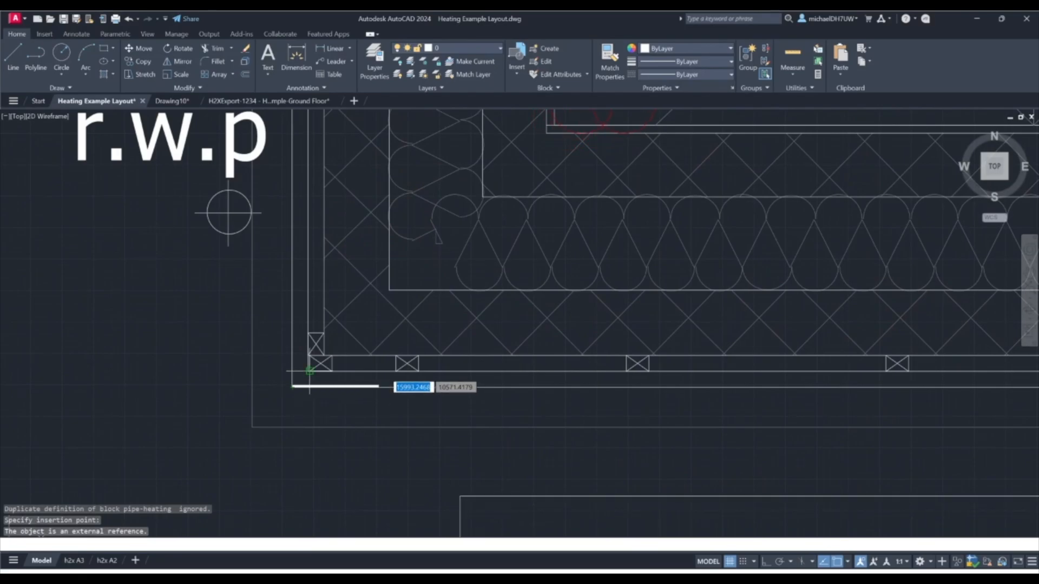
scroll(310, 379, "down", 8)
scroll(310, 379, "down", 4)
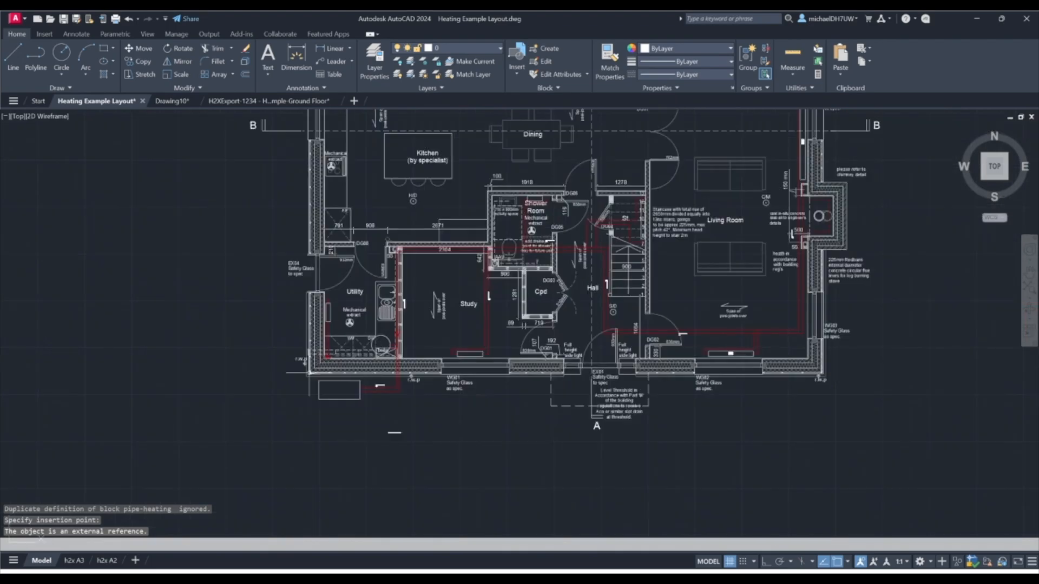
scroll(307, 303, "up", 2)
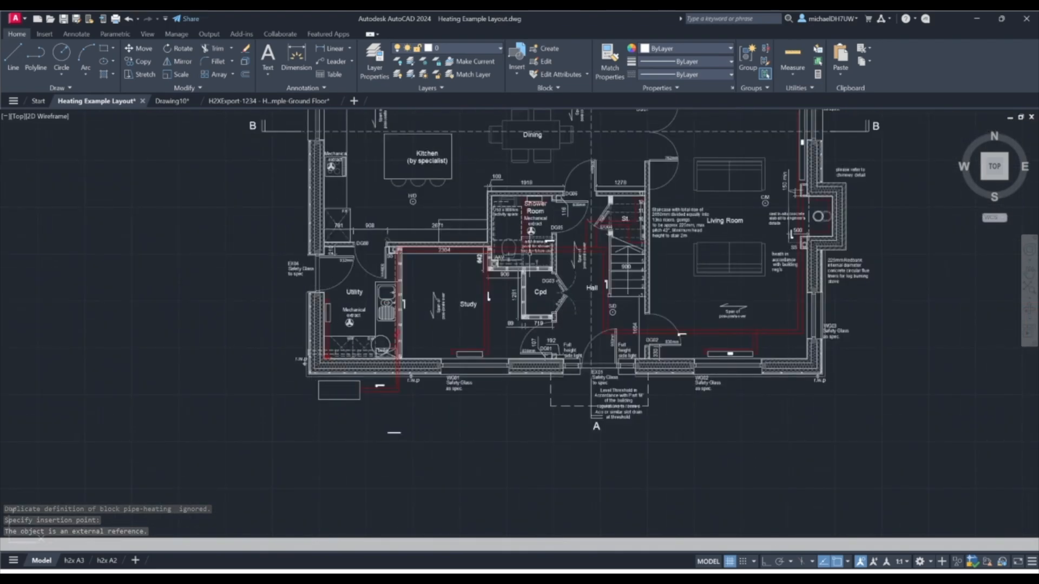
middle_click_drag(932, 347, 909, 397)
middle_click_drag(881, 429, 881, 430)
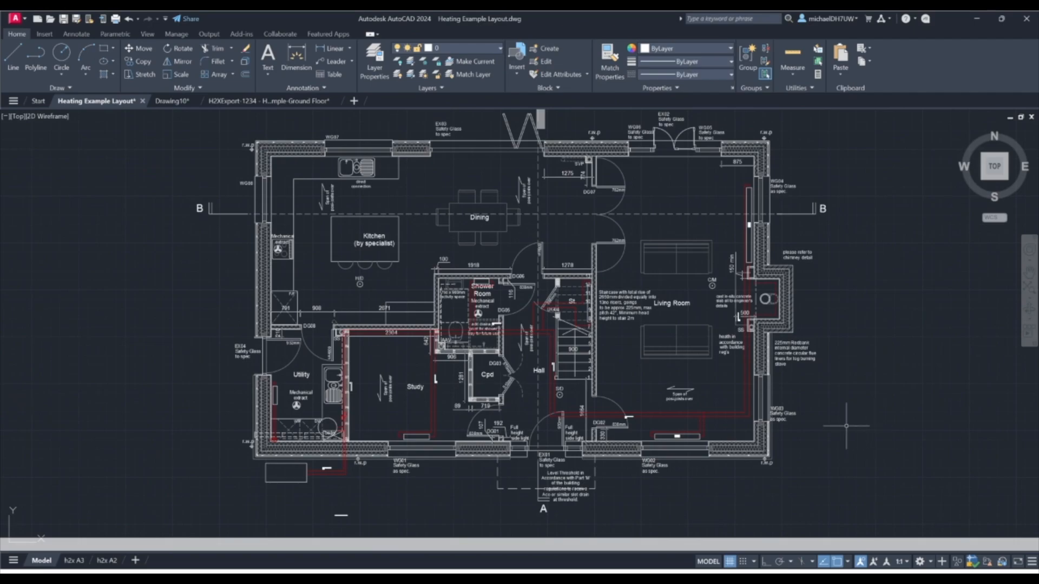
Step: Open the h2x A3 layout and bring its ground floor sheet into close view
left_click(73, 561)
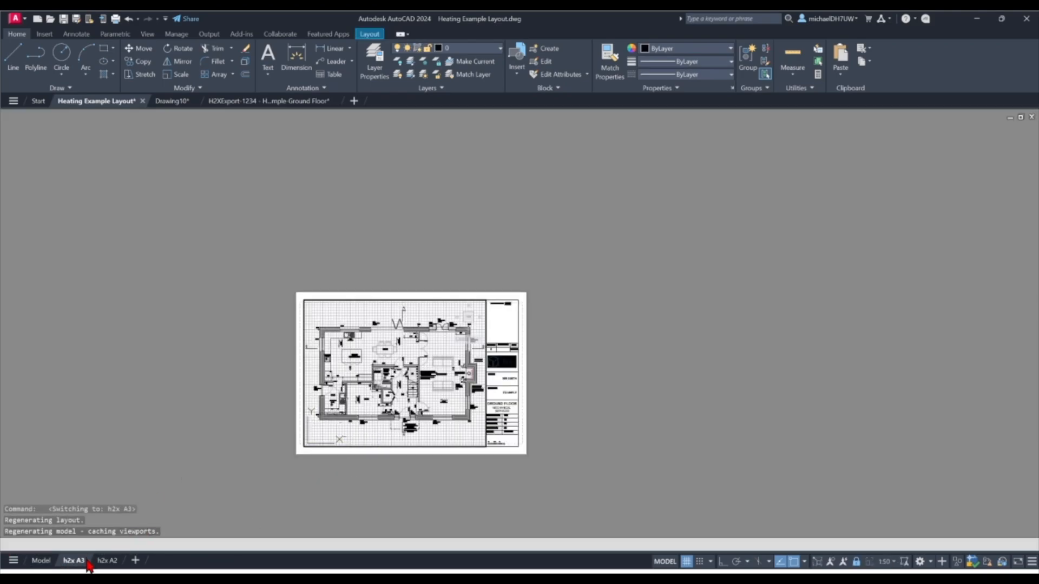
scroll(357, 396, "up", 2)
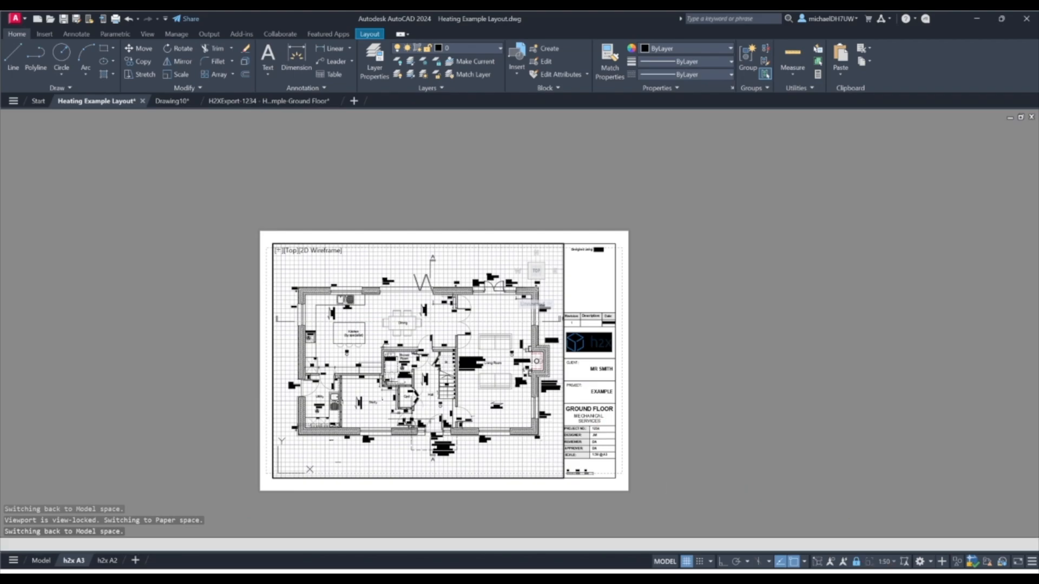
scroll(419, 411, "up", 2)
left_click(529, 482)
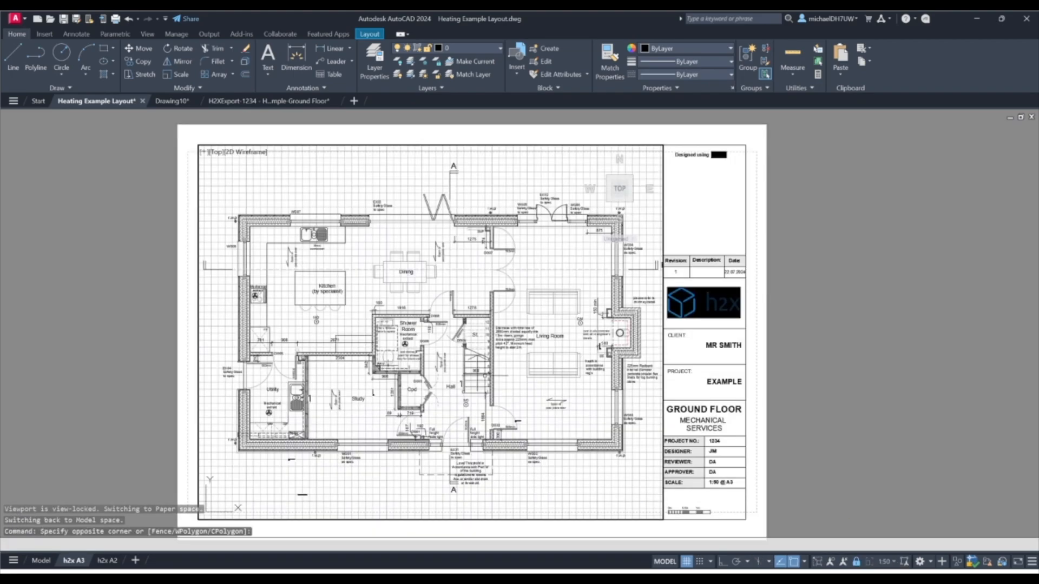
Step: Thaw the h2x heating layers, including Radiators, Pipes and Manifolds, in the current viewport of the A3 sheet
left_click(500, 49)
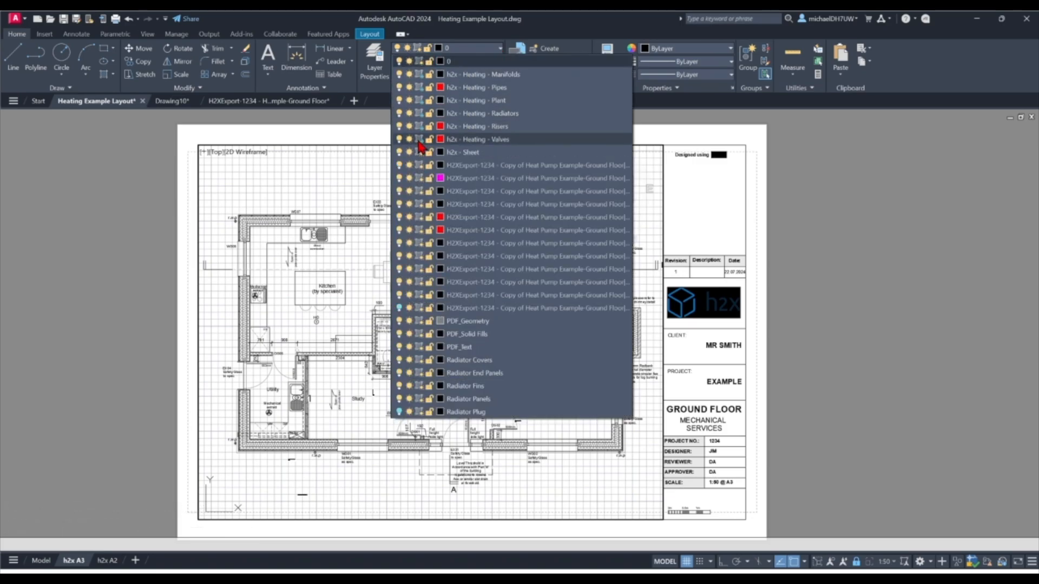
left_click(419, 113)
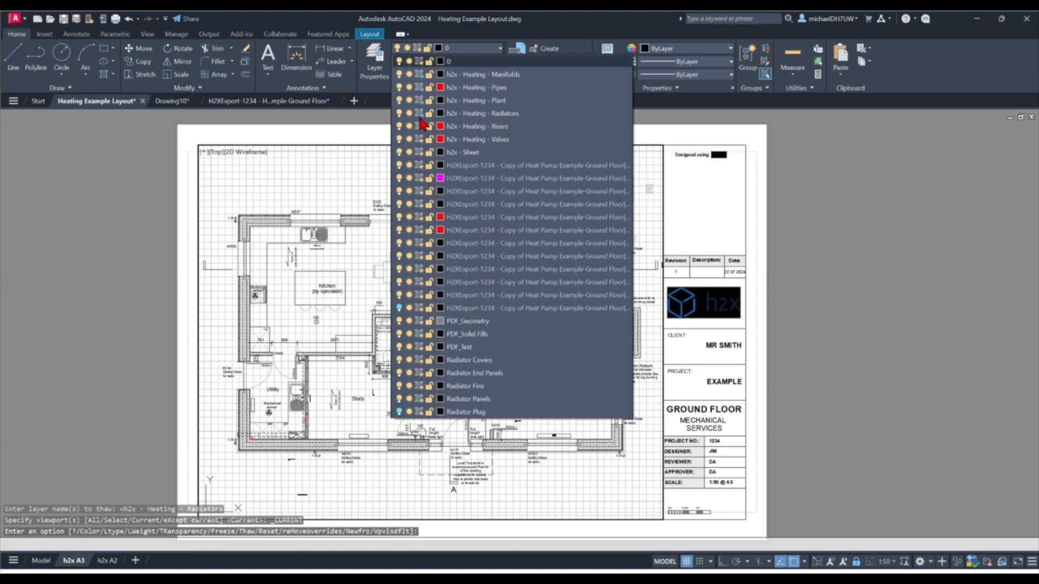
left_click(418, 87)
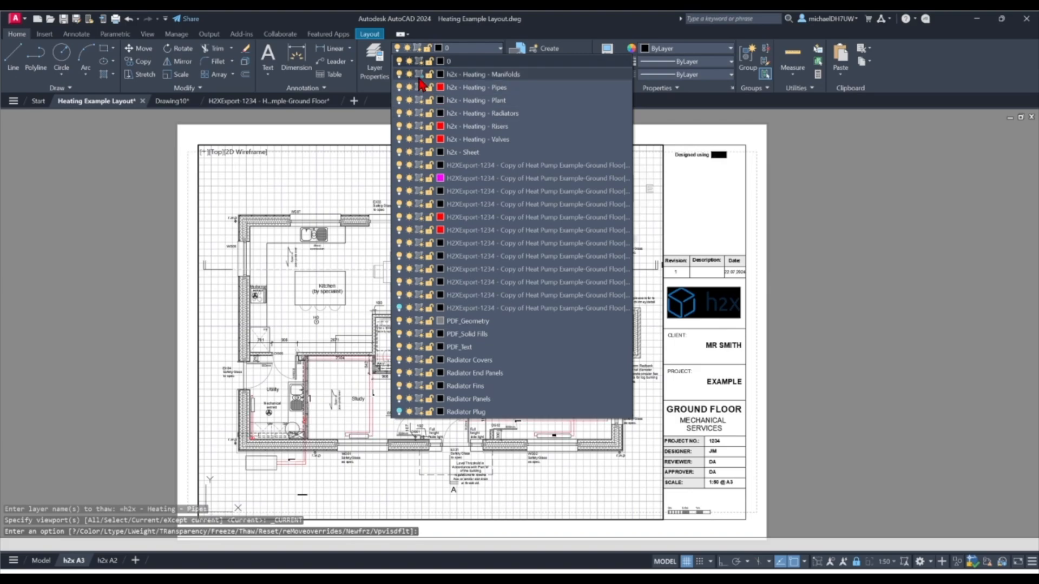
left_click(420, 79)
left_click(848, 247)
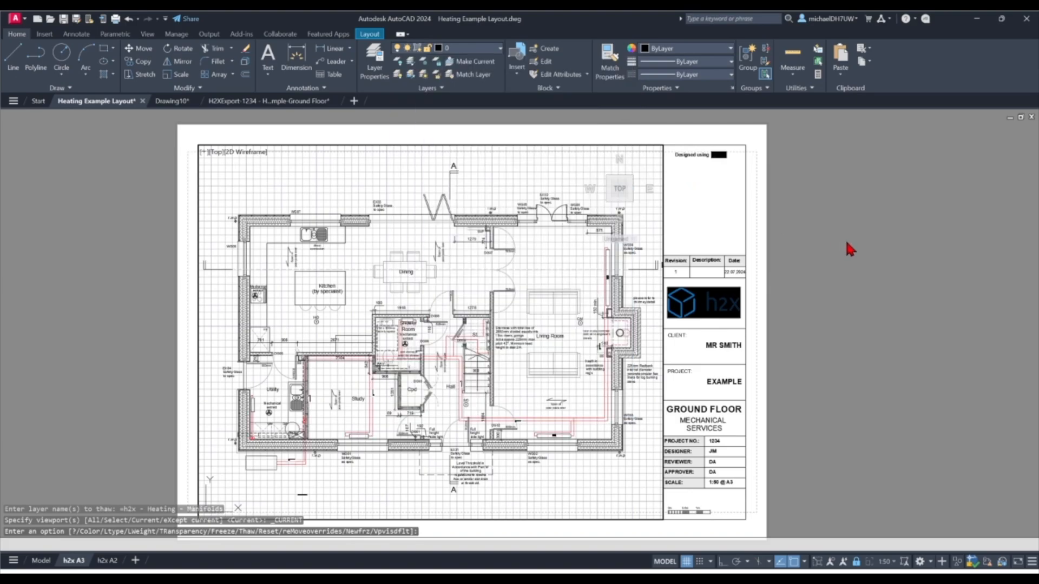